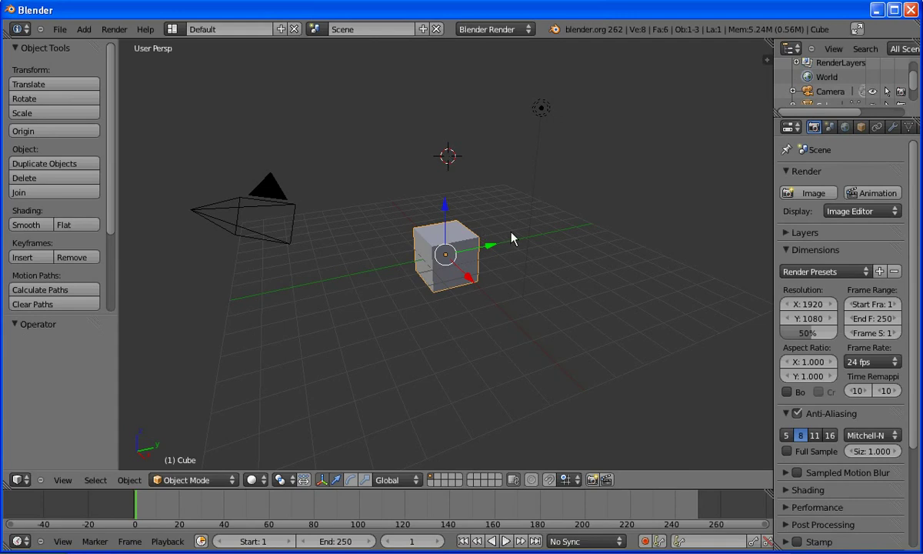
Show the default cube from the front in orthographic wireframe, zoomed in to fill the view.
{"action": "key", "text": "KP_5"}
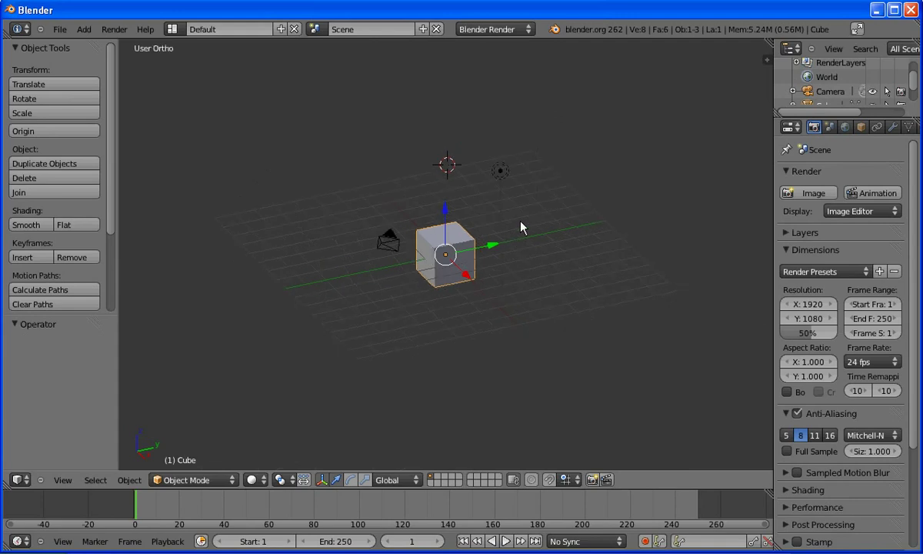
{"action": "key", "text": "KP_1"}
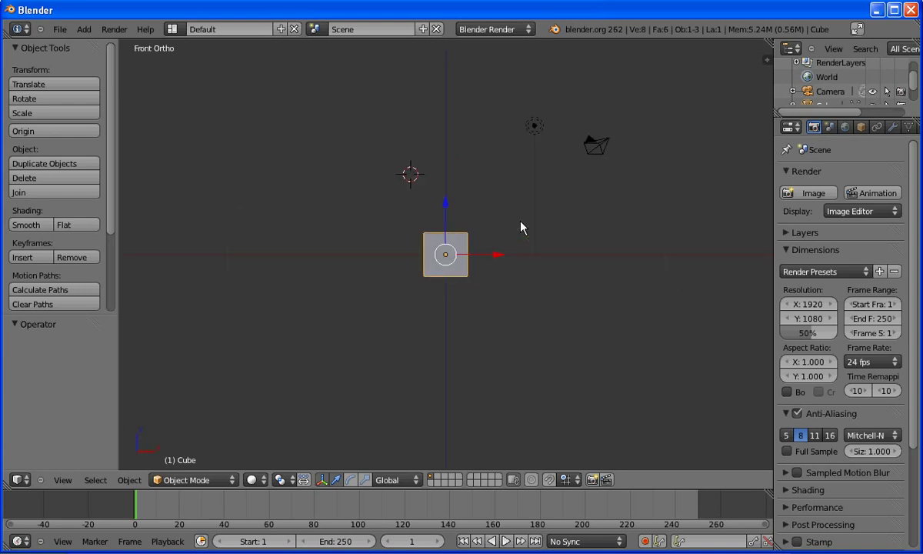
{"action": "scroll", "coordinate": [487, 229], "scroll_direction": "up", "scroll_amount": 5}
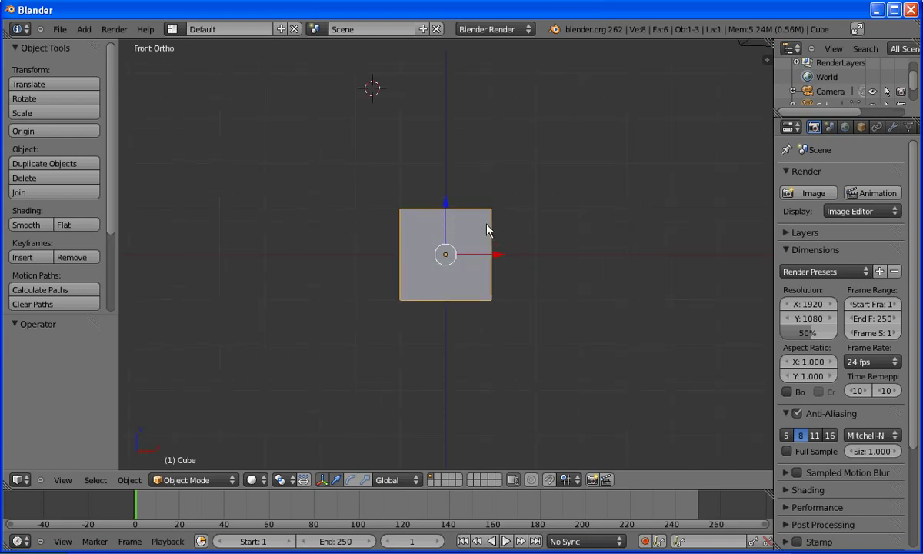
{"action": "key", "text": "z"}
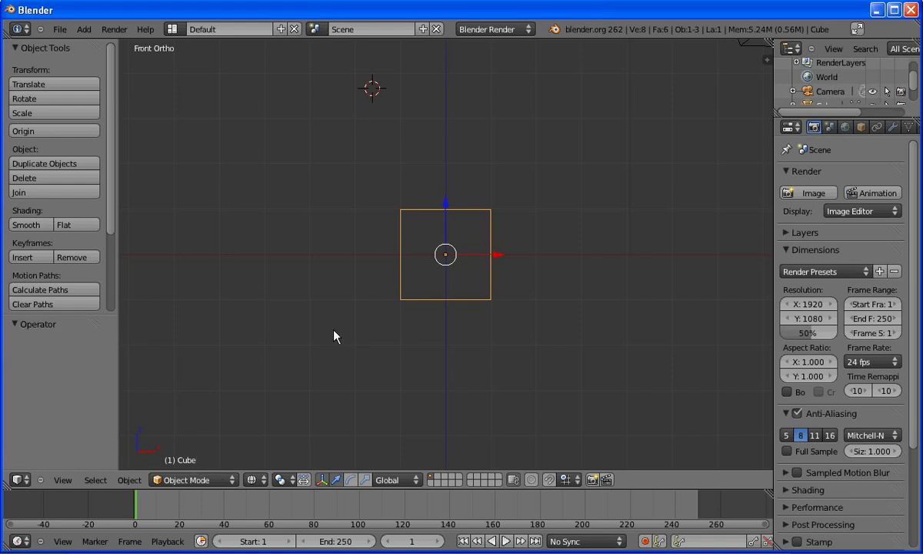
In Edit Mode, subdivide the whole cube once, giving 26 vertices and 24 faces.
{"action": "key", "text": "Tab"}
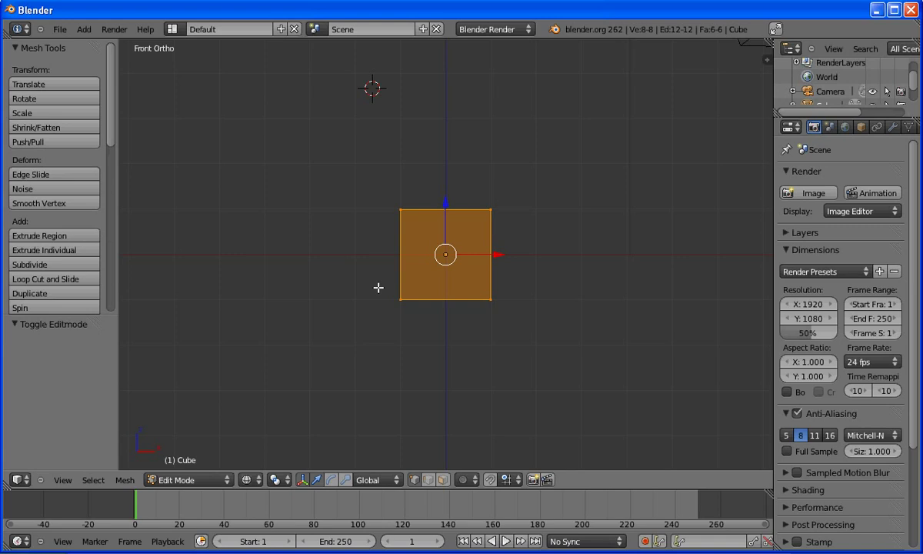
{"action": "key", "text": "a"}
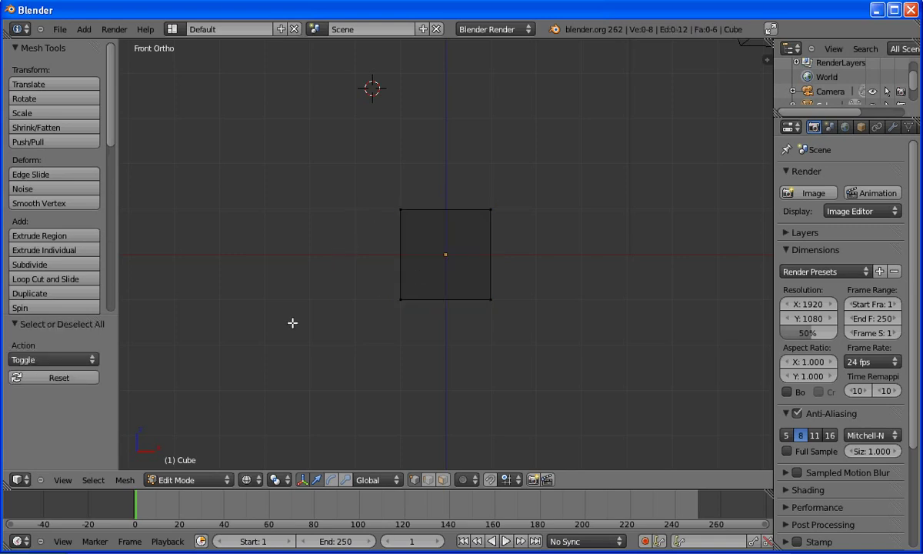
{"action": "middle_click_drag", "start_coordinate": [314, 214], "coordinate": [354, 254]}
{"action": "key", "text": "KP_3"}
{"action": "key", "text": "KP_1"}
{"action": "key", "text": "a"}
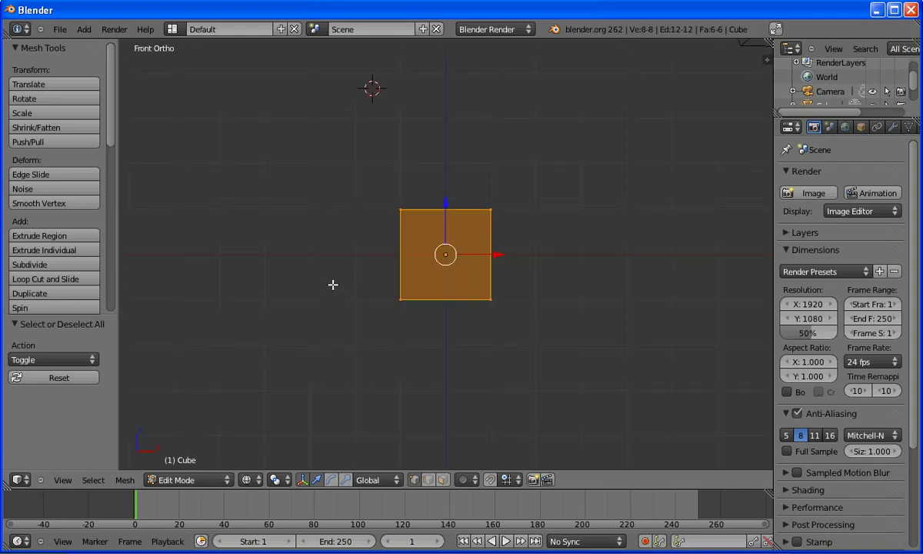
{"action": "key", "text": "w"}
{"action": "left_click", "coordinate": [347, 239]}
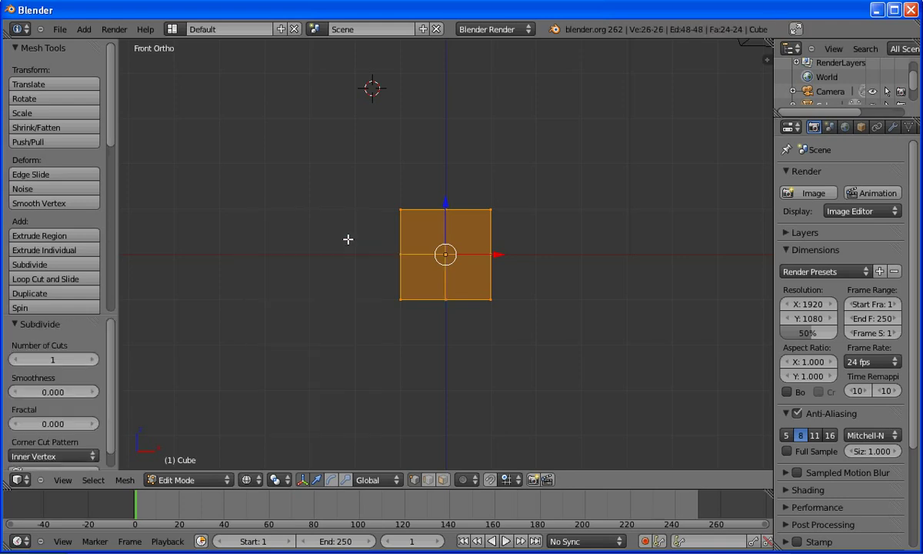
{"action": "middle_click_drag", "start_coordinate": [329, 237], "coordinate": [369, 261]}
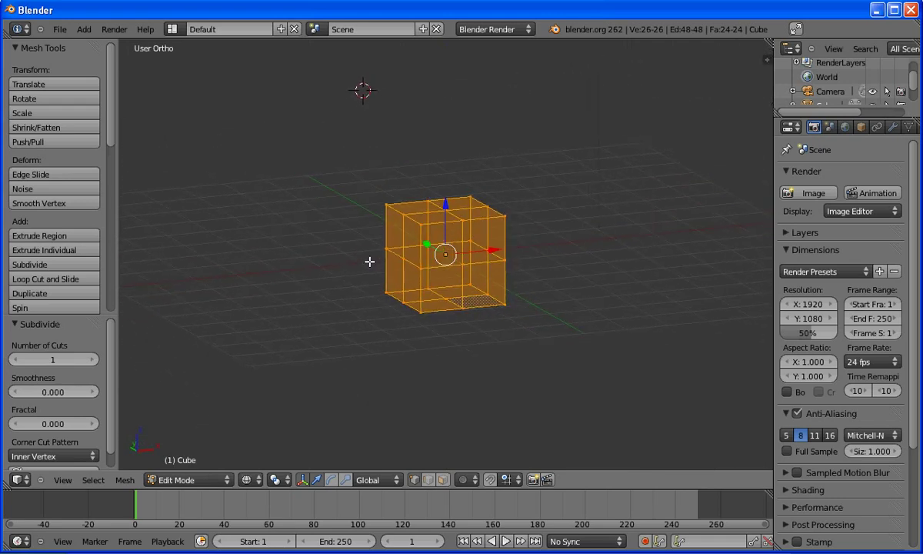
{"action": "key", "text": "KP_1"}
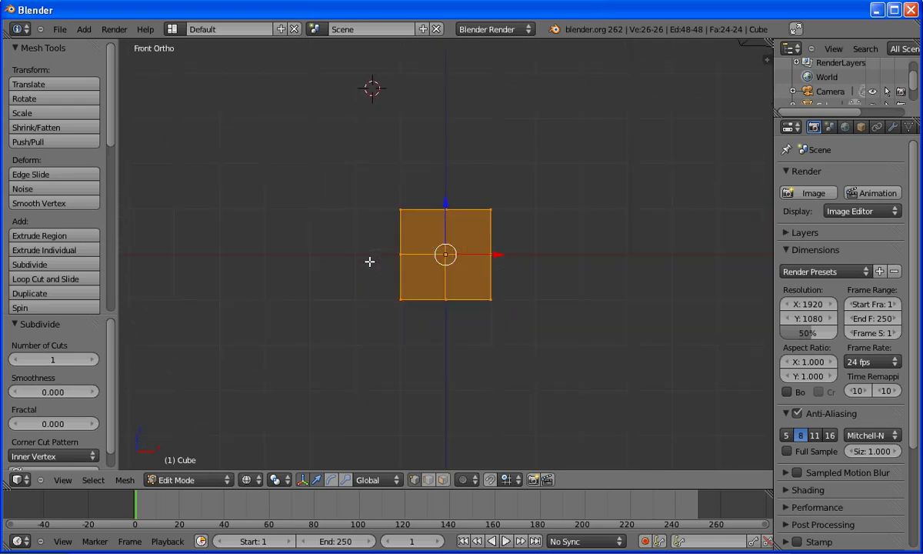
Box-select and delete the cube's left vertex column, then widen the Properties editor.
{"action": "key", "text": "a"}
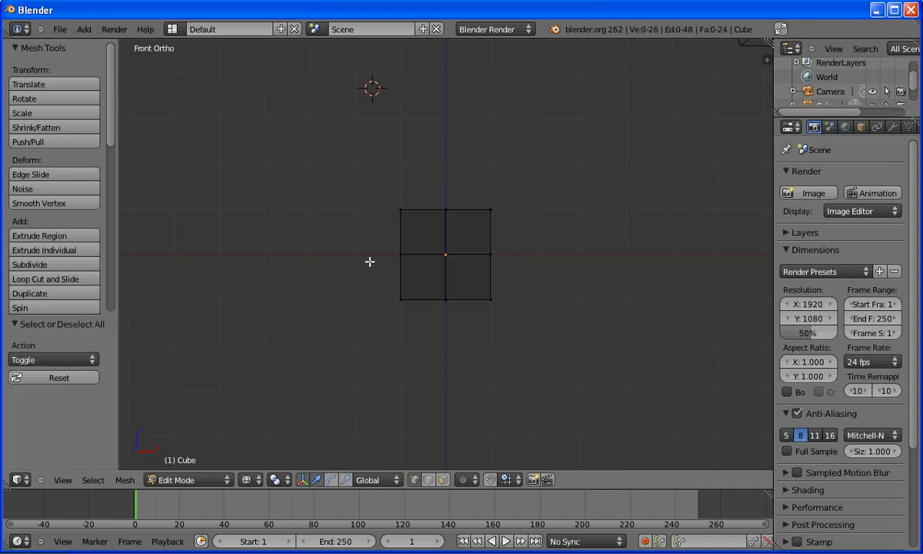
{"action": "key", "text": "b"}
{"action": "left_click_drag", "start_coordinate": [367, 173], "coordinate": [428, 347]}
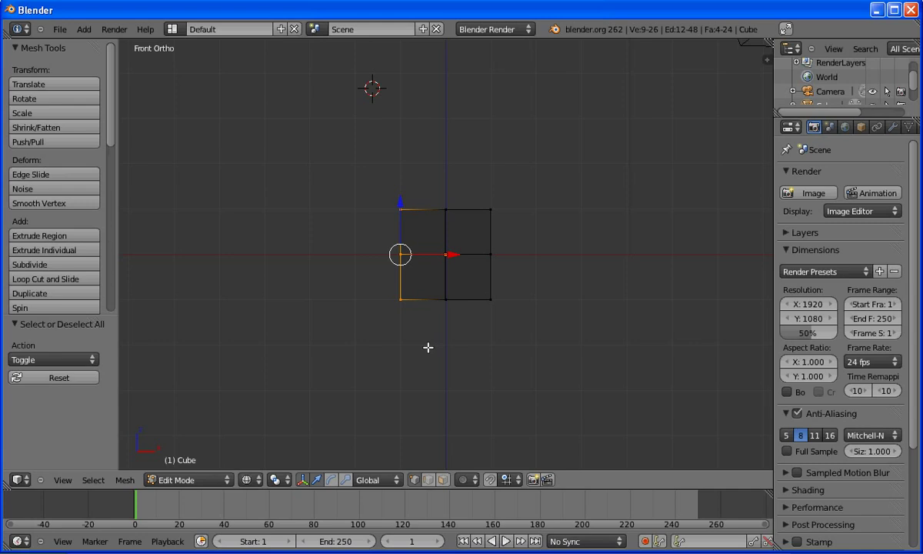
{"action": "key", "text": "x"}
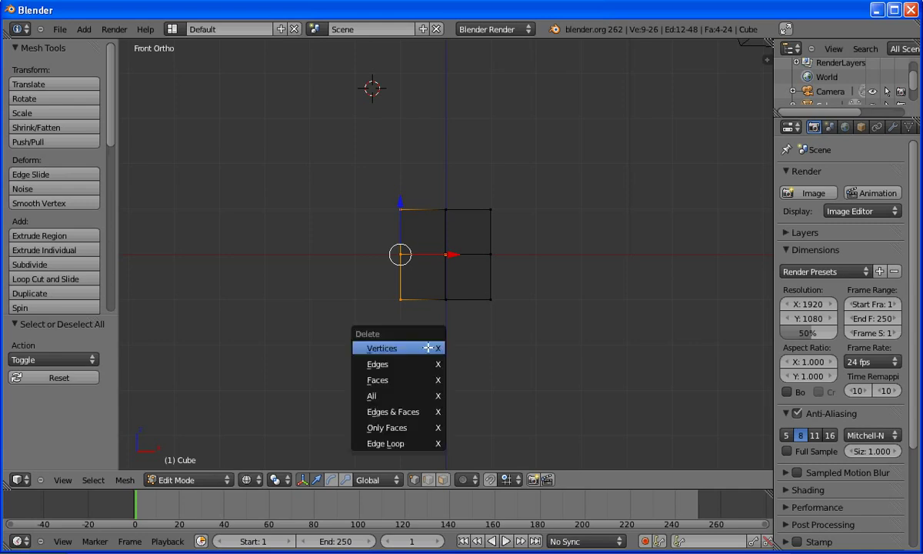
{"action": "left_click", "coordinate": [427, 347]}
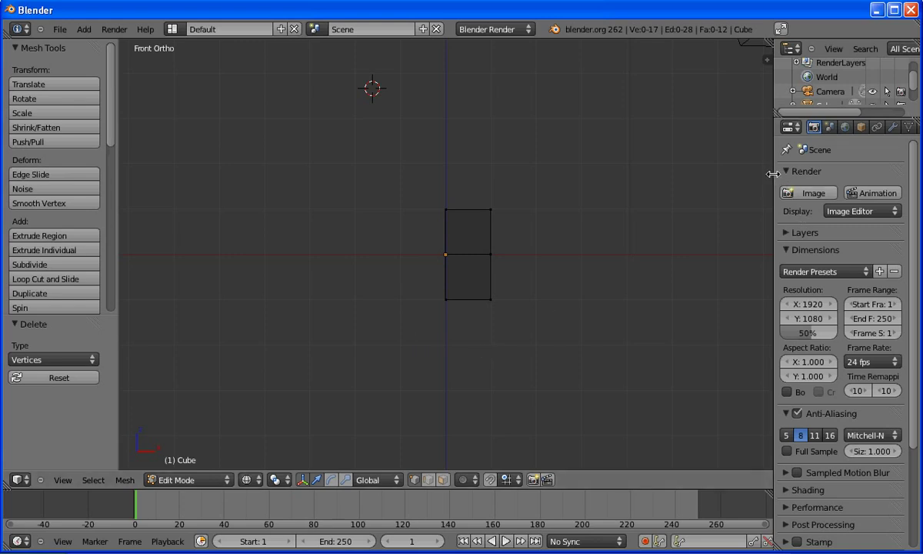
{"action": "left_click_drag", "start_coordinate": [772, 172], "coordinate": [713, 173]}
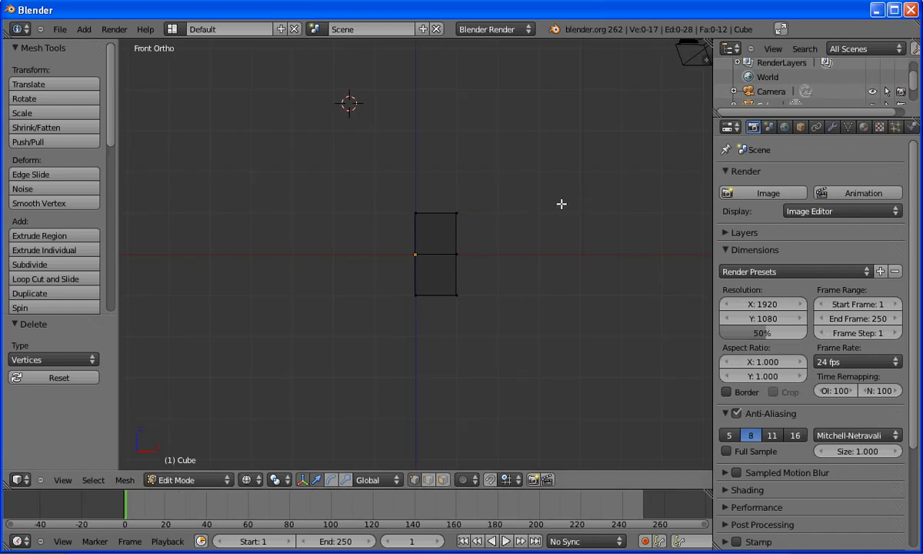
Add an X-axis Mirror modifier to the half cube from the Modifiers tab.
{"action": "left_click", "coordinate": [833, 131]}
{"action": "left_click", "coordinate": [886, 193]}
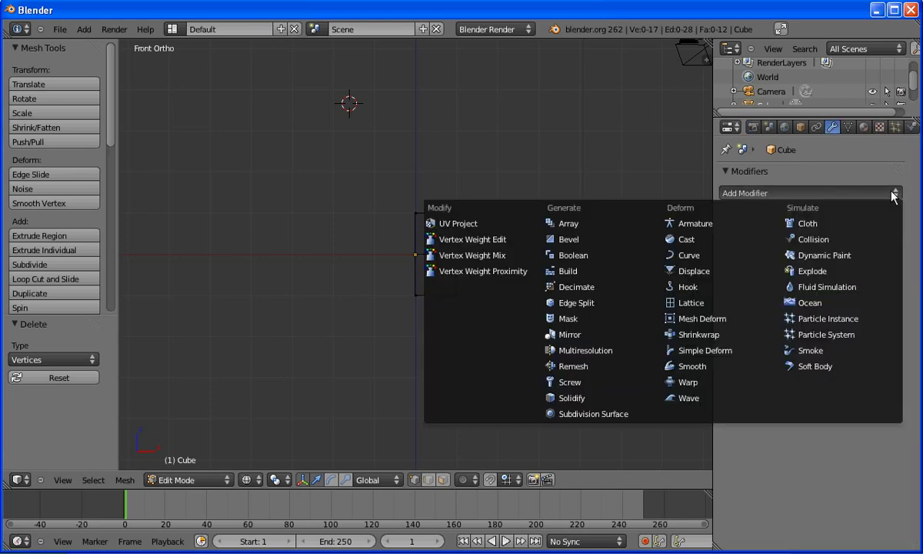
{"action": "left_click", "coordinate": [584, 336]}
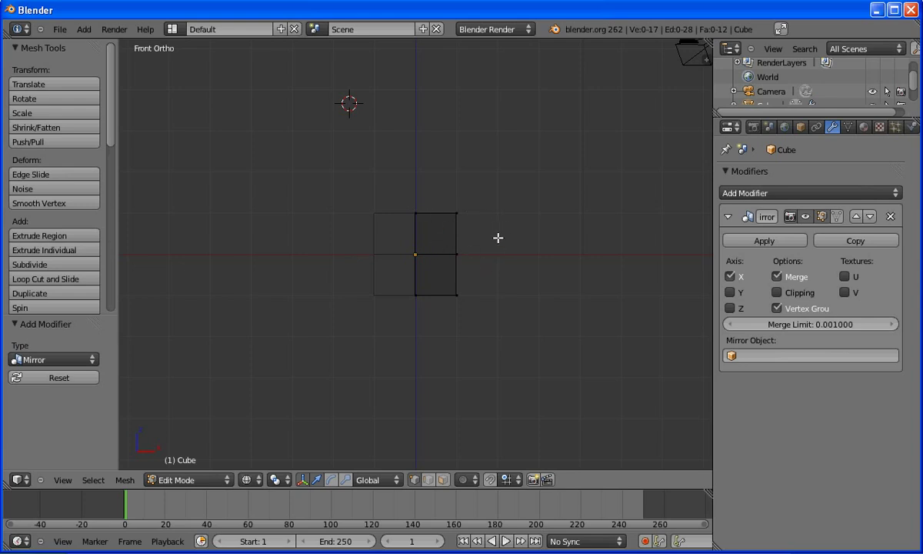
Extrude the upper right edge twice along X to form the mirrored arms.
{"action": "key", "text": "c"}
{"action": "mouse_move", "coordinate": [460, 208]}
{"action": "left_mouse_down"}
{"action": "mouse_move", "coordinate": [451, 230]}
{"action": "mouse_move", "coordinate": [534, 261]}
{"action": "left_mouse_up"}
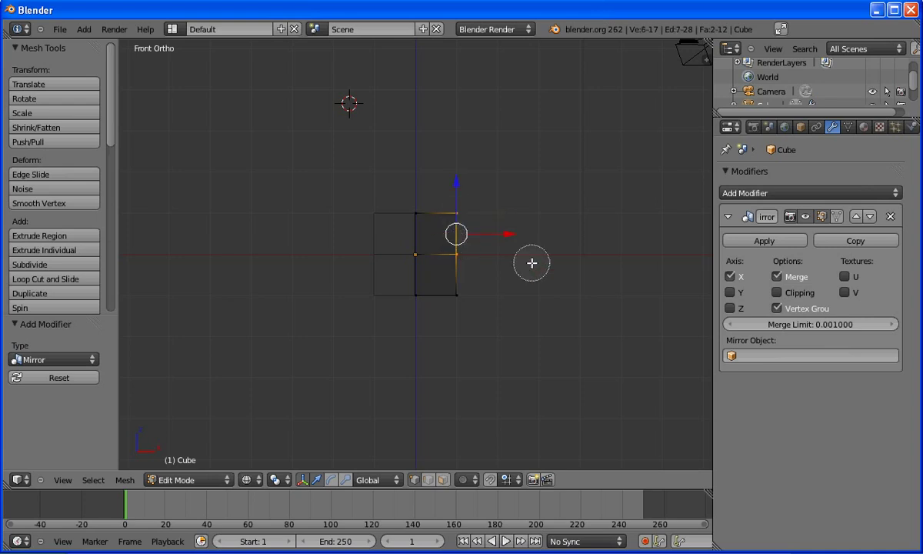
{"action": "right_click", "coordinate": [534, 259]}
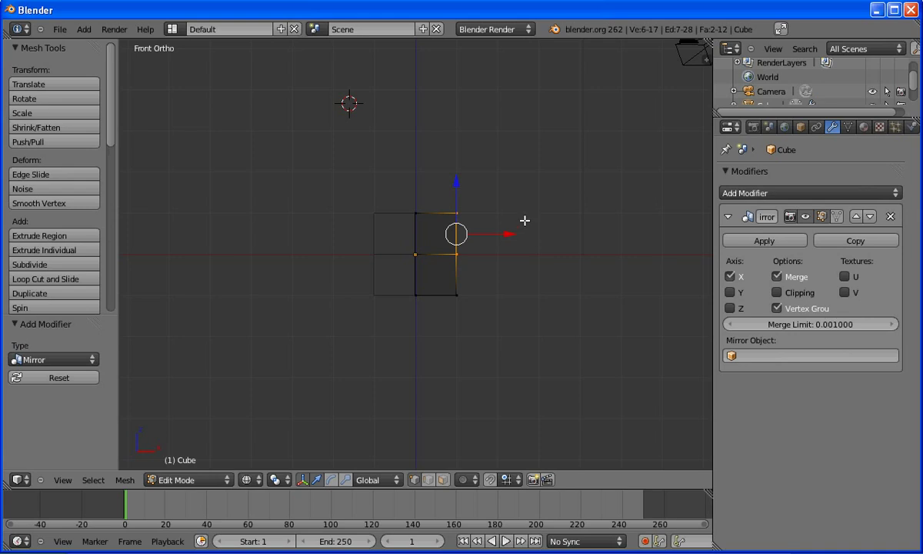
{"action": "key", "text": "e"}
{"action": "left_click", "coordinate": [589, 222]}
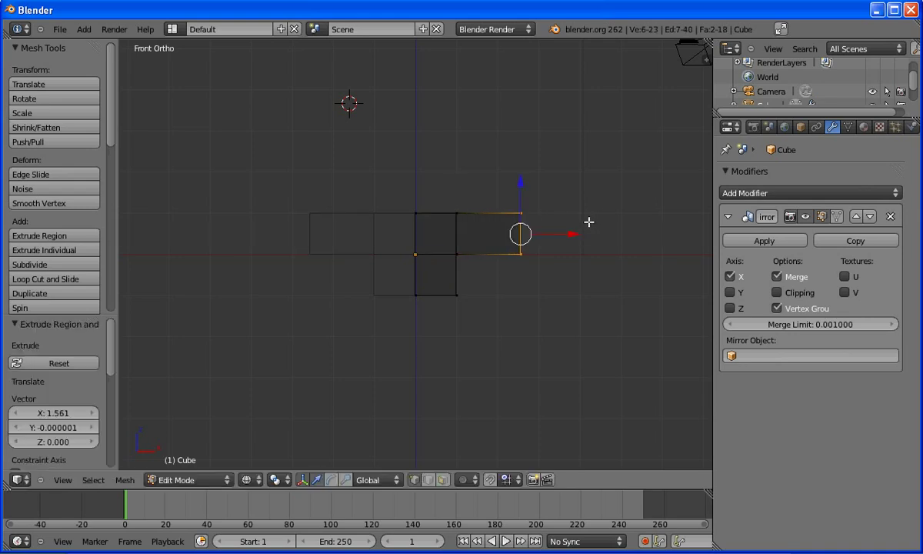
{"action": "key", "text": "e"}
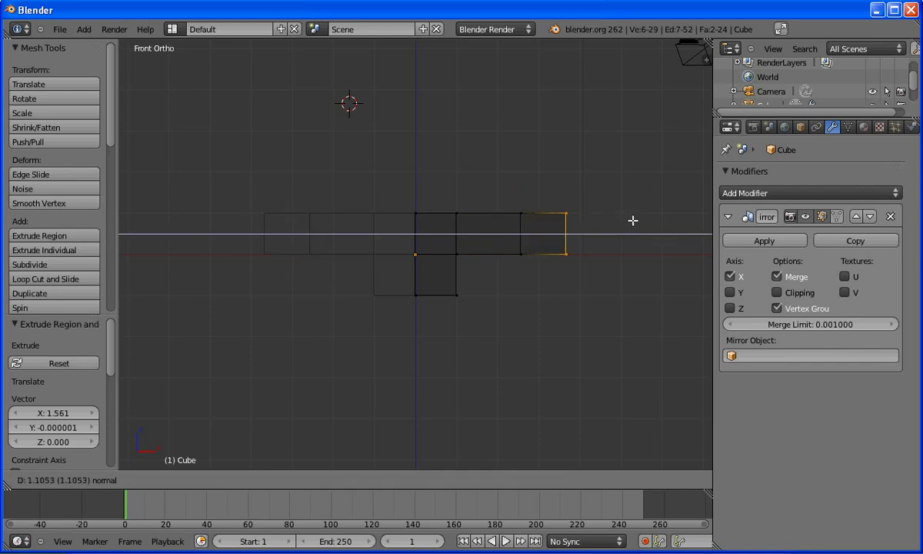
{"action": "left_click", "coordinate": [637, 220]}
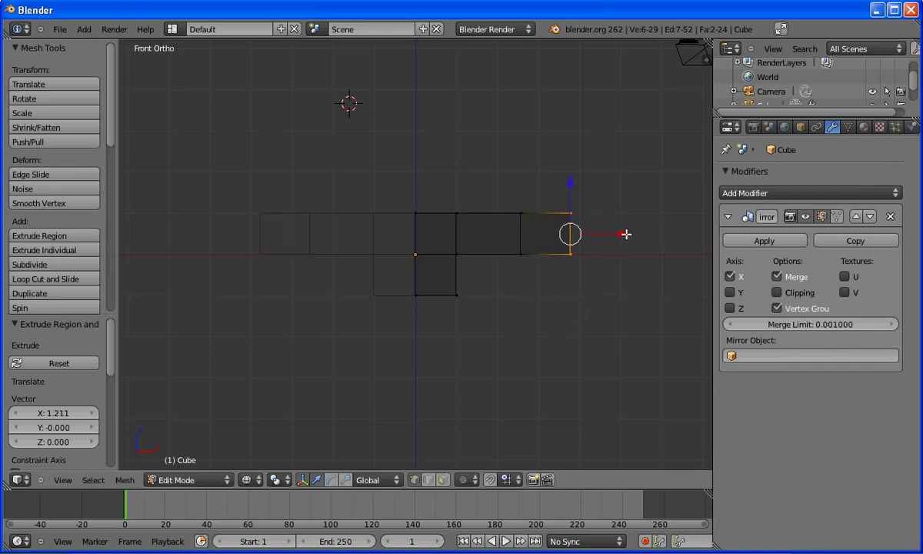
{"action": "left_click_drag", "start_coordinate": [625, 234], "coordinate": [615, 233]}
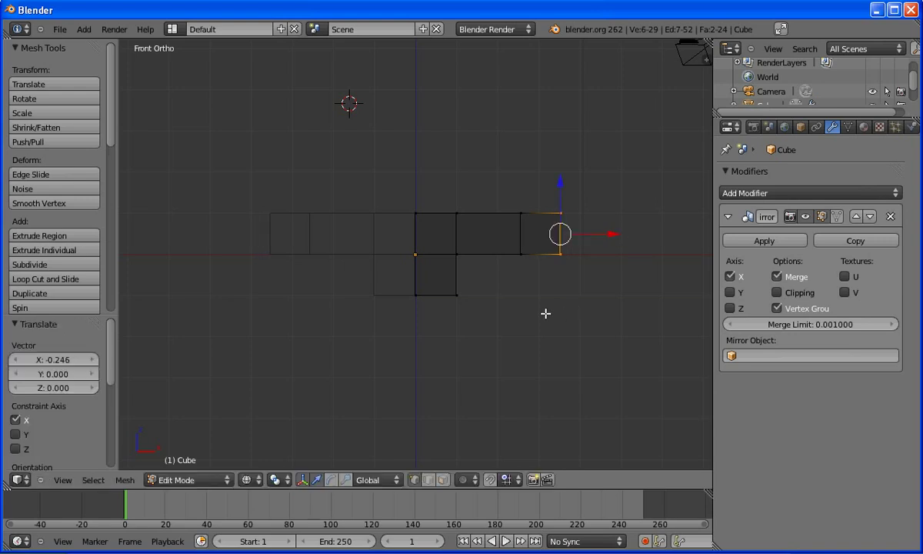
Extrude the body's bottom edge down in three outward-splayed sections to form a leg and foot.
{"action": "key", "text": "a"}
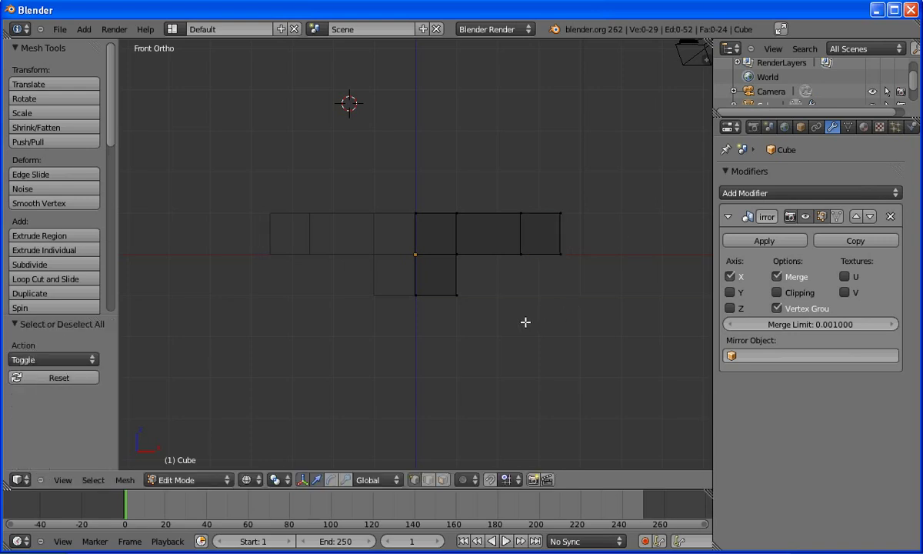
{"action": "key", "text": "b"}
{"action": "left_click_drag", "start_coordinate": [410, 289], "coordinate": [464, 307]}
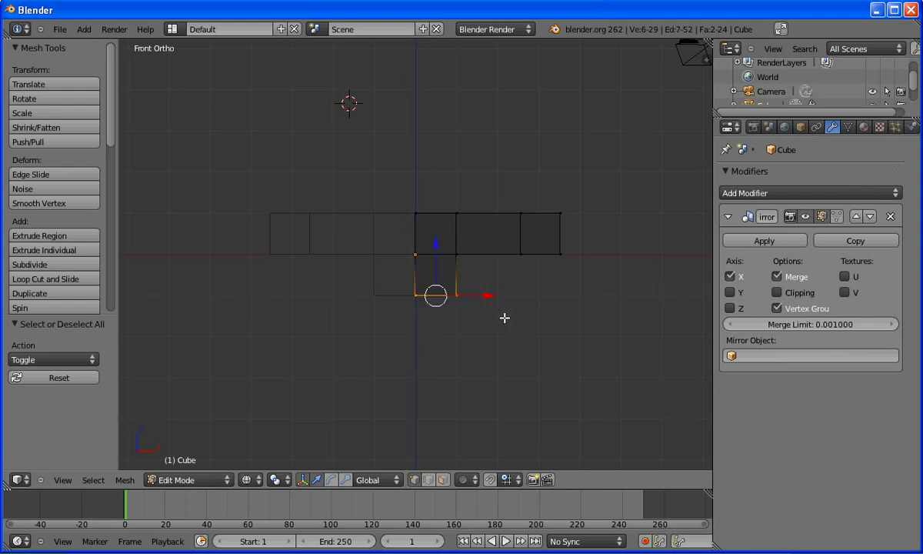
{"action": "key", "text": "e"}
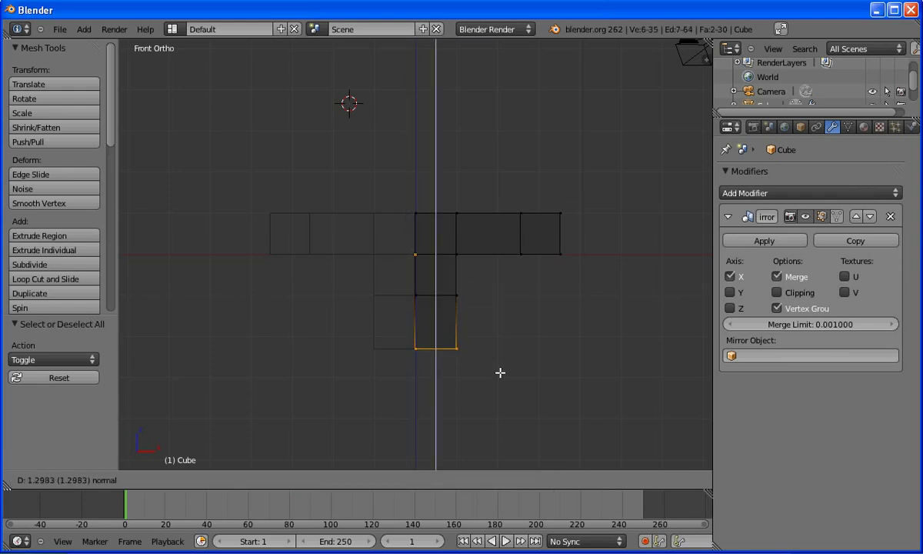
{"action": "left_click", "coordinate": [500, 373]}
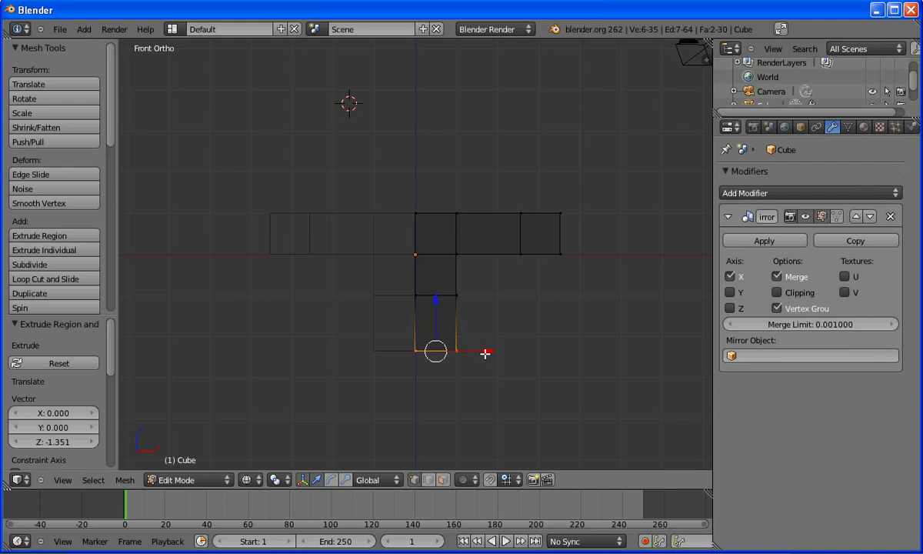
{"action": "left_click_drag", "start_coordinate": [486, 353], "coordinate": [505, 346]}
{"action": "key", "text": "e"}
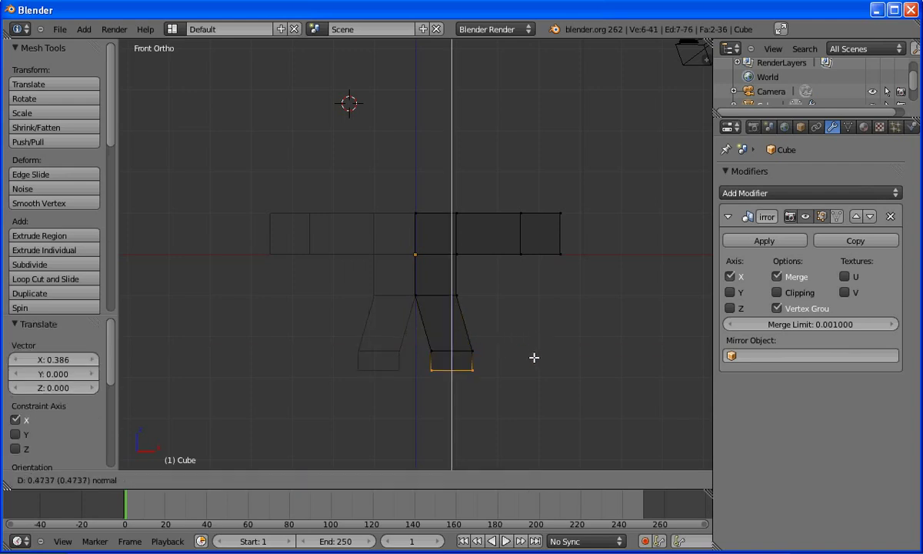
{"action": "left_click", "coordinate": [534, 379]}
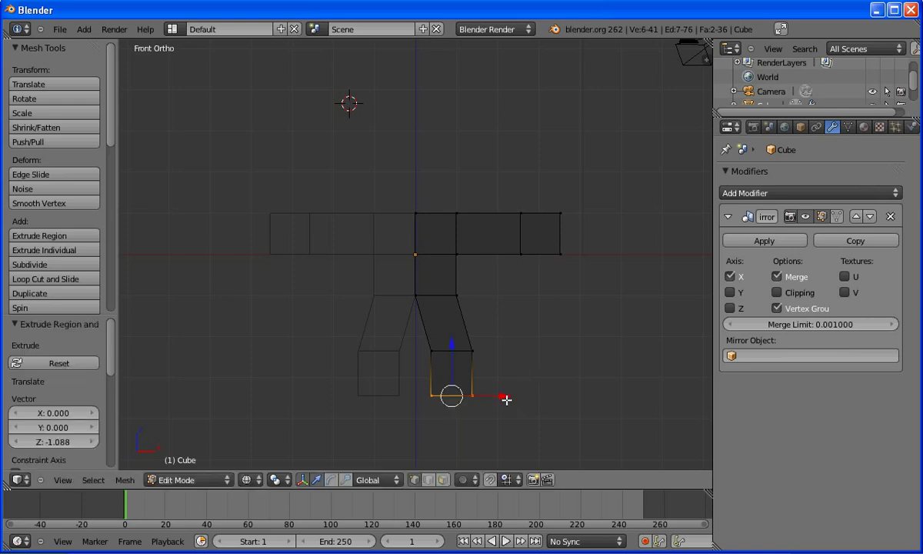
{"action": "left_click_drag", "start_coordinate": [504, 398], "coordinate": [515, 395]}
{"action": "key", "text": "e"}
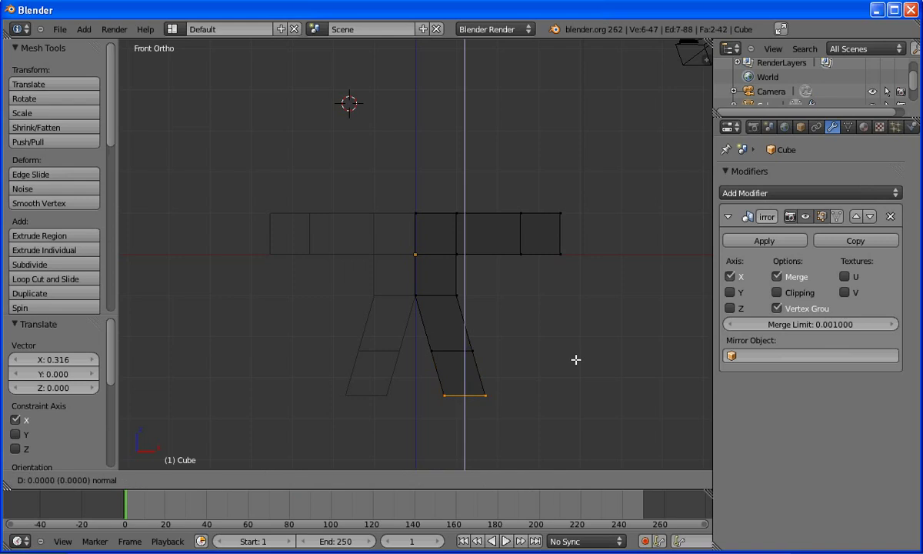
{"action": "left_click", "coordinate": [568, 380]}
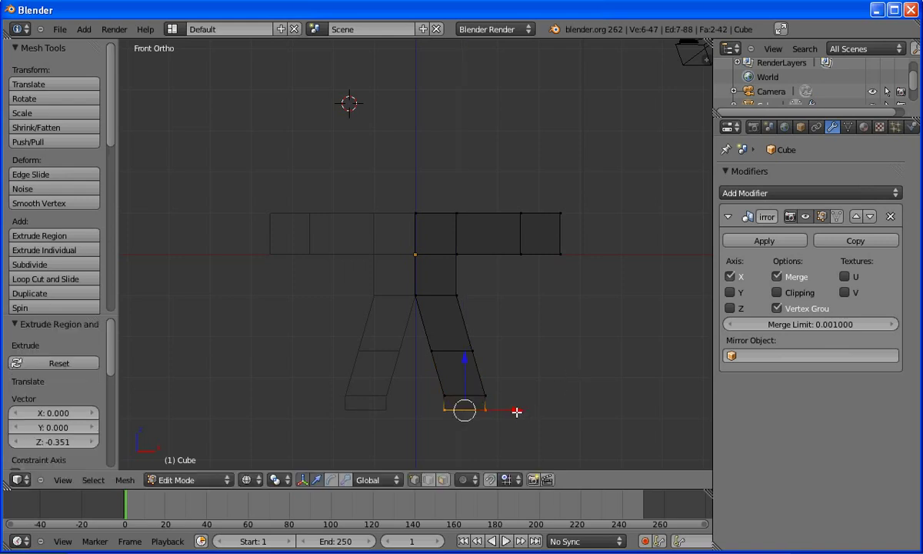
{"action": "left_click_drag", "start_coordinate": [516, 412], "coordinate": [519, 411]}
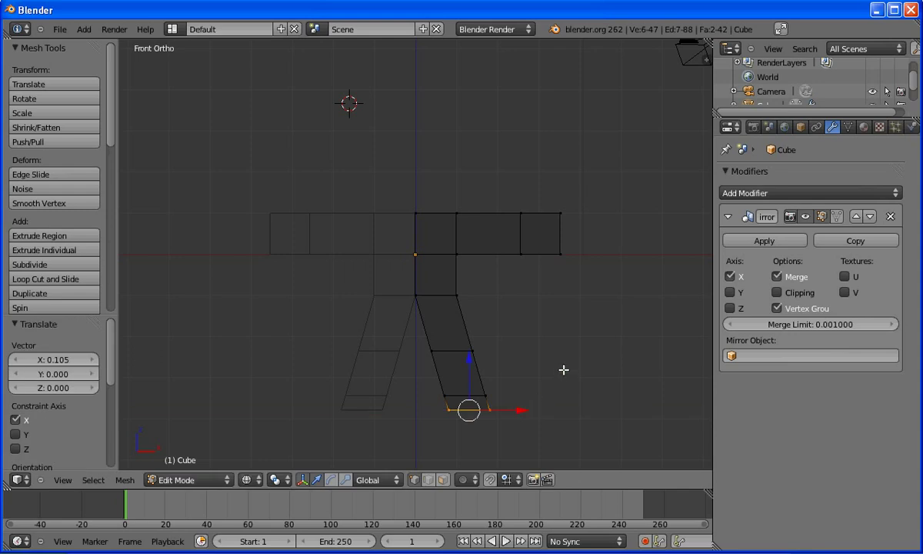
Apply the Mirror modifier in Object Mode so both legs become real geometry.
{"action": "key", "text": "Tab"}
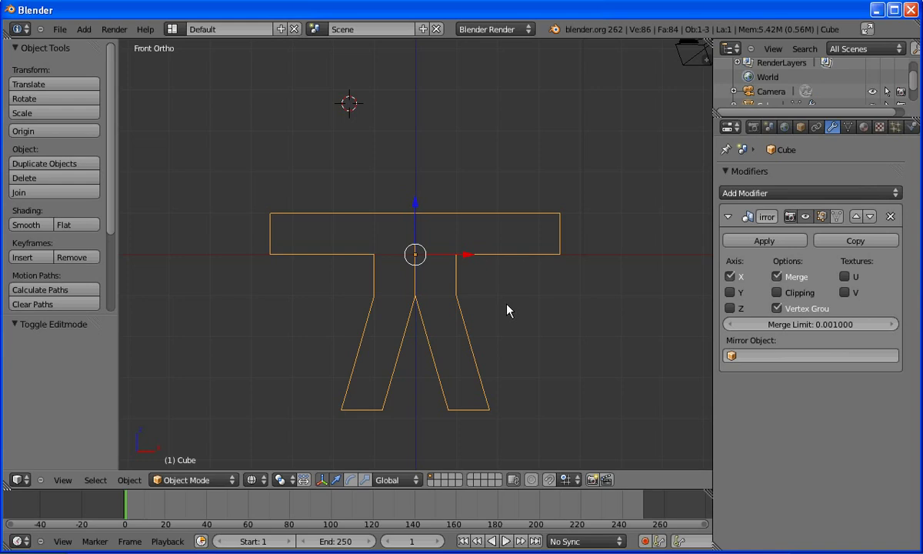
{"action": "left_click", "coordinate": [764, 241]}
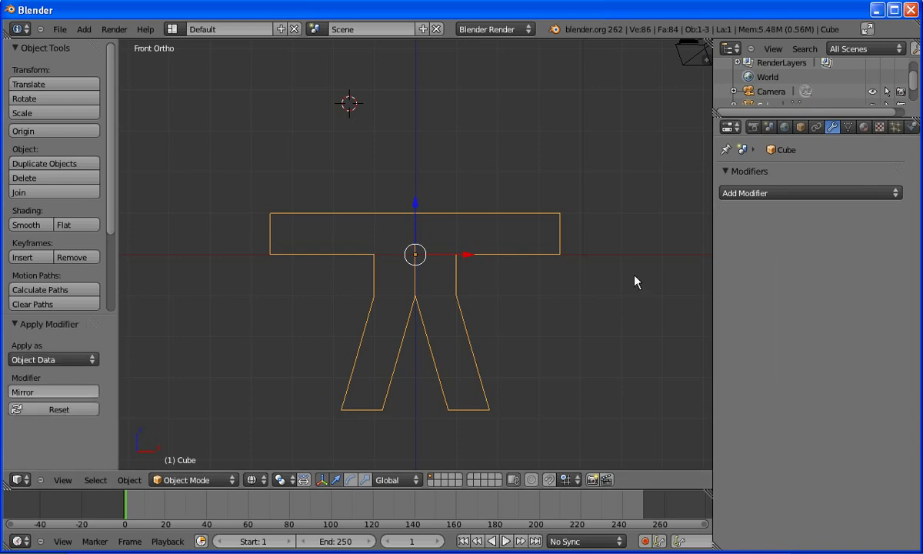
{"action": "mouse_move", "coordinate": [260, 312]}
{"action": "middle_mouse_down"}
{"action": "mouse_move", "coordinate": [290, 326]}
{"action": "mouse_move", "coordinate": [395, 325]}
{"action": "mouse_move", "coordinate": [430, 307]}
{"action": "mouse_move", "coordinate": [247, 311]}
{"action": "mouse_move", "coordinate": [283, 313]}
{"action": "mouse_move", "coordinate": [260, 312]}
{"action": "middle_mouse_up"}
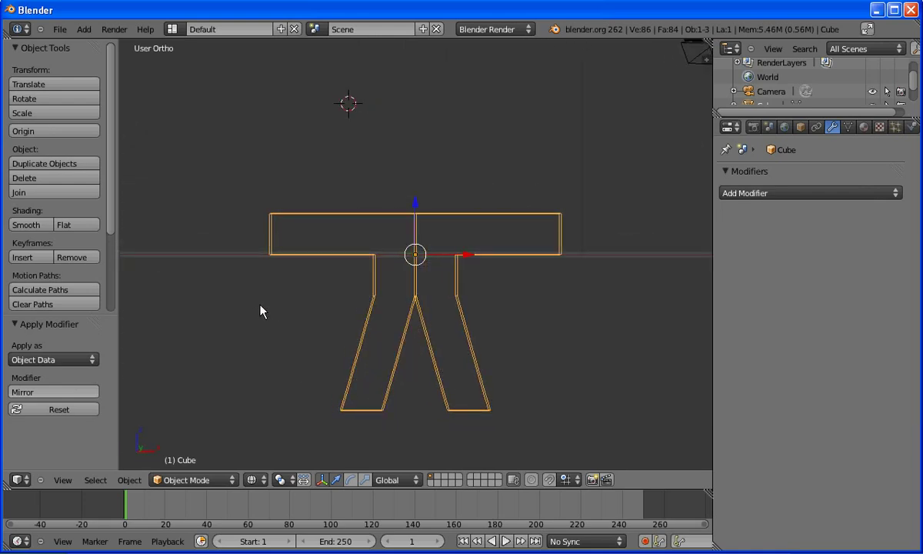
Place the 3D cursor at the figure's centre using the front and side views.
{"action": "key", "text": "KP_1"}
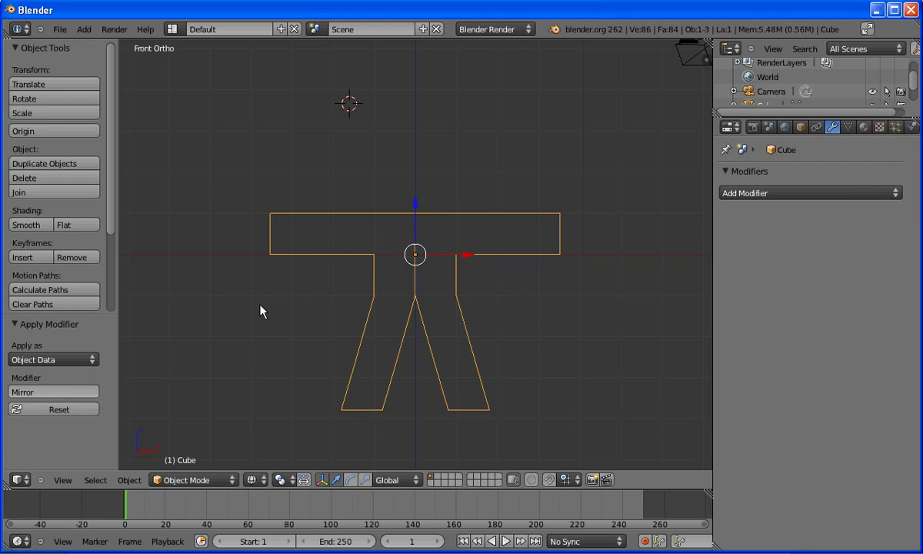
{"action": "left_click", "coordinate": [415, 185]}
{"action": "scroll", "coordinate": [185, 377], "scroll_direction": "down", "scroll_amount": 1}
{"action": "key", "text": "Tab"}
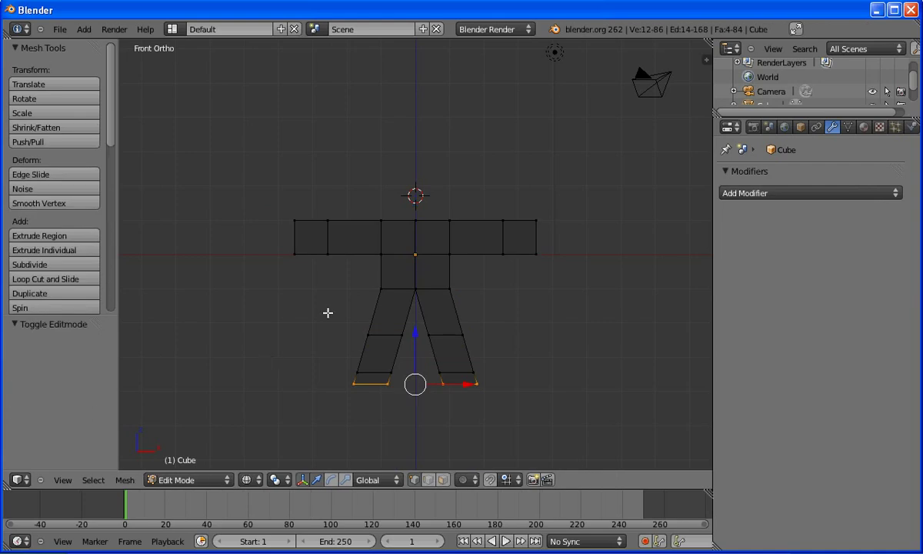
{"action": "key", "text": "a"}
{"action": "key", "text": "a"}
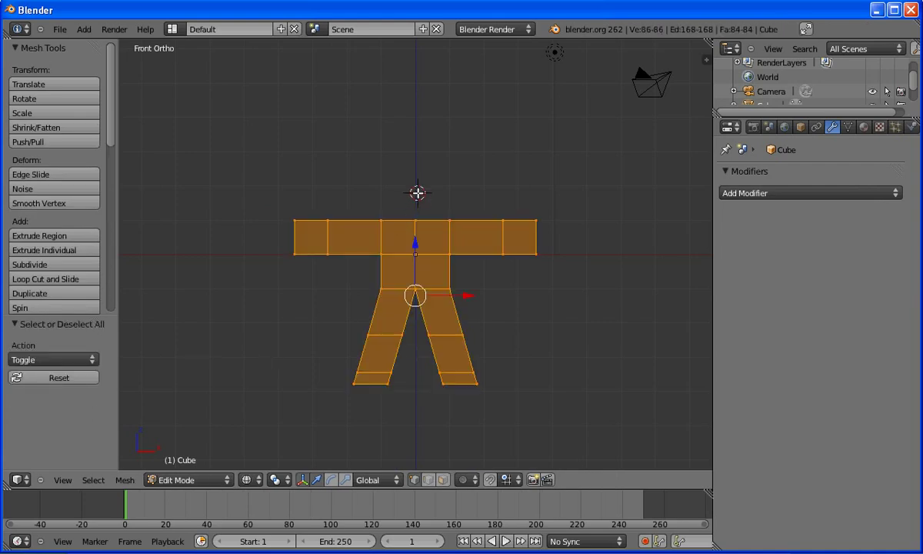
{"action": "left_click", "coordinate": [416, 193]}
{"action": "key", "text": "a"}
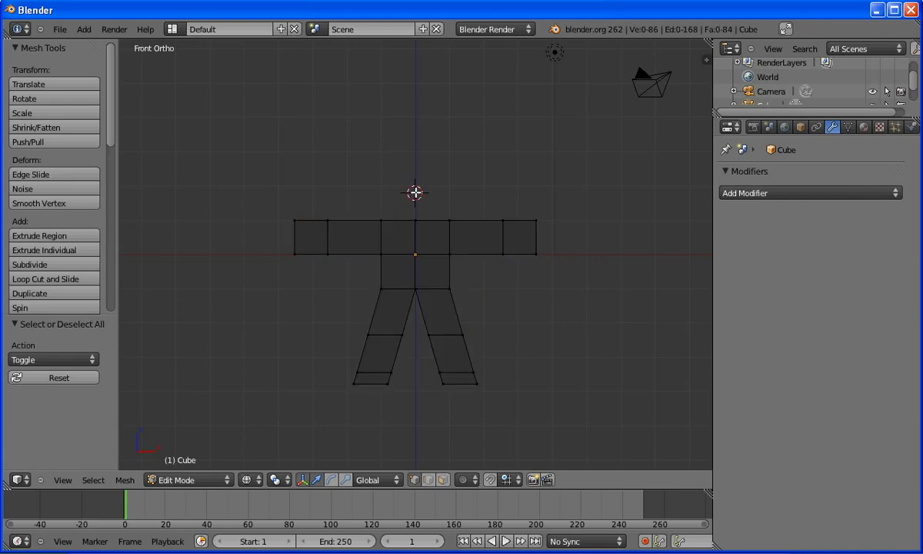
{"action": "key", "text": "KP_3"}
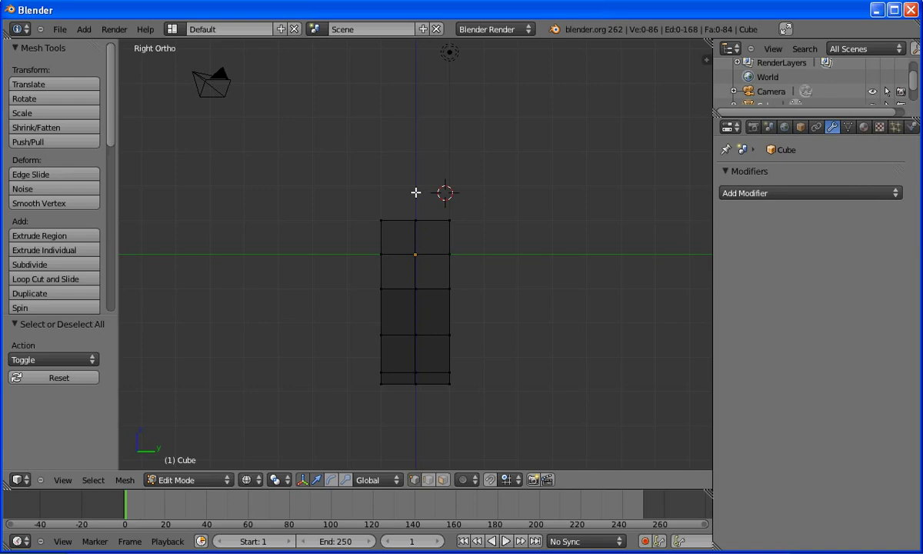
{"action": "left_click", "coordinate": [416, 192]}
{"action": "key", "text": "KP_1"}
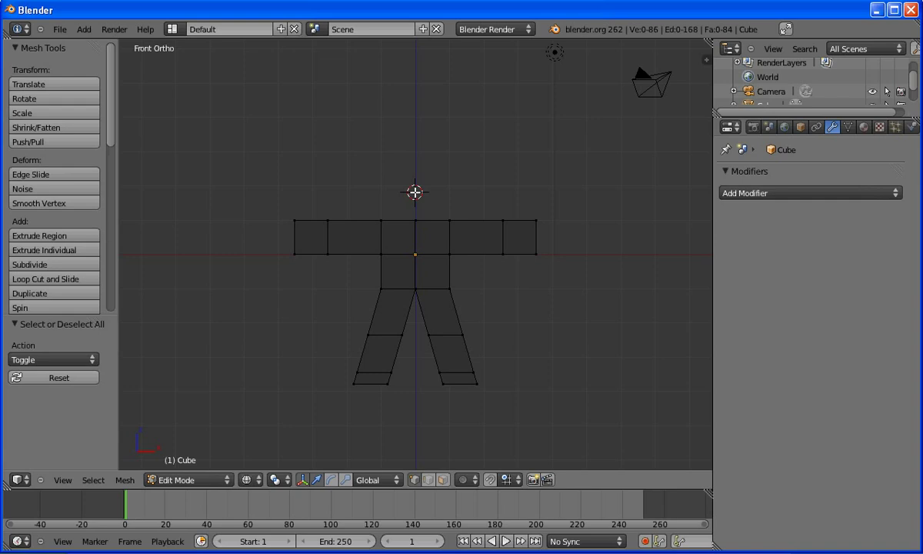
Reset the 3D cursor and frame the whole scene, including lamp and camera, before editing the mesh.
{"action": "key", "text": "Tab"}
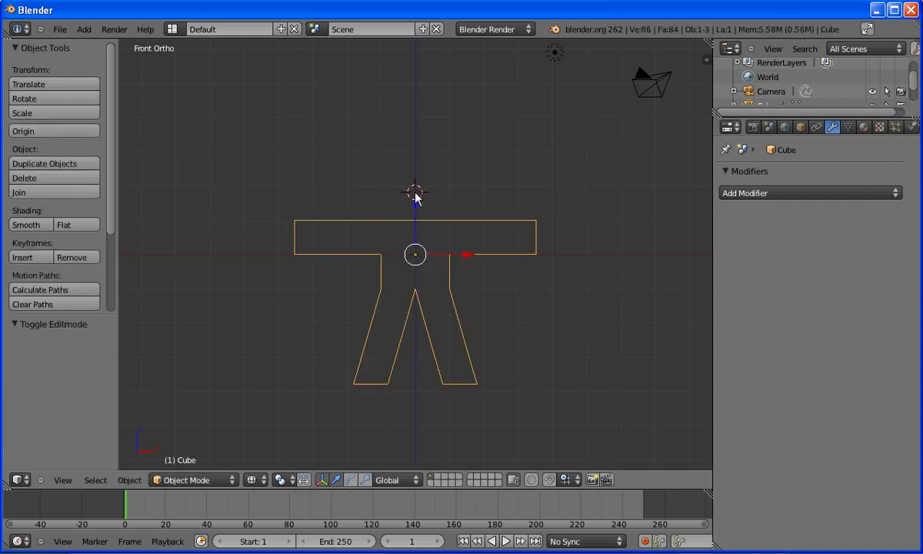
{"action": "key", "text": "Home"}
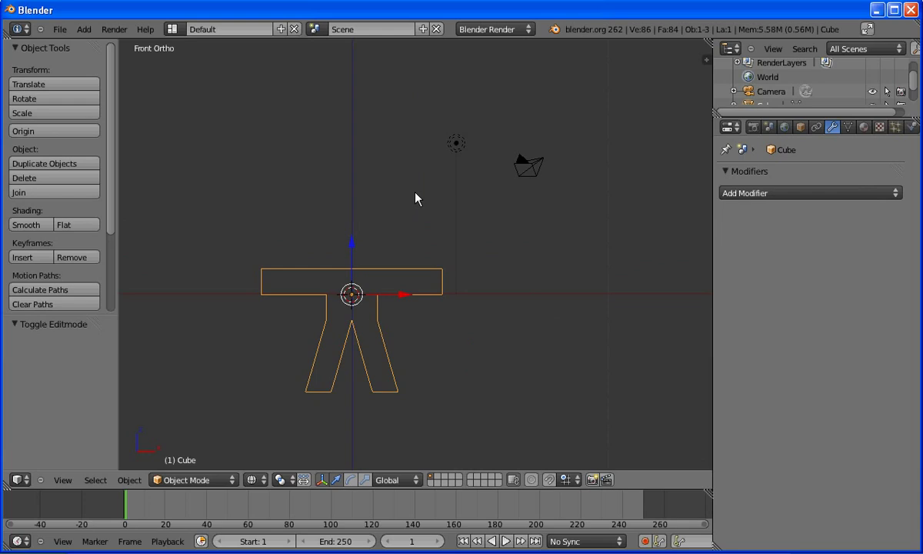
{"action": "mouse_move", "coordinate": [383, 241]}
{"action": "middle_mouse_down"}
{"action": "mouse_move", "coordinate": [466, 210]}
{"action": "mouse_move", "coordinate": [380, 206]}
{"action": "mouse_move", "coordinate": [377, 243]}
{"action": "mouse_move", "coordinate": [387, 240]}
{"action": "middle_mouse_up"}
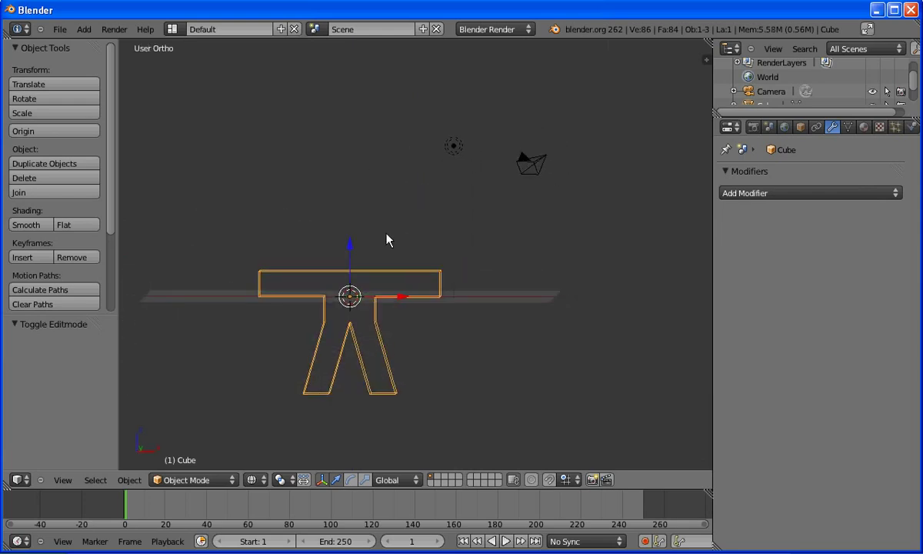
{"action": "key", "text": "KP_3"}
{"action": "key", "text": "KP_1"}
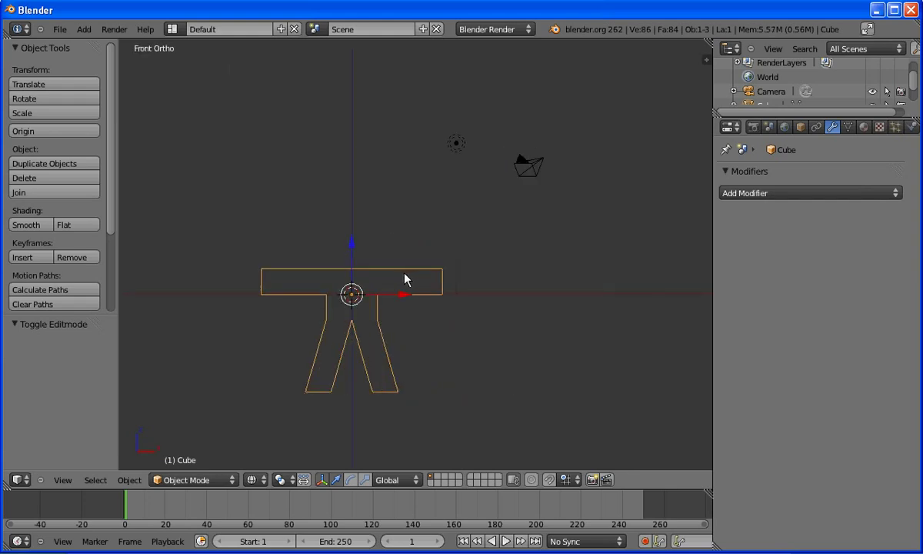
{"action": "key", "text": "Tab"}
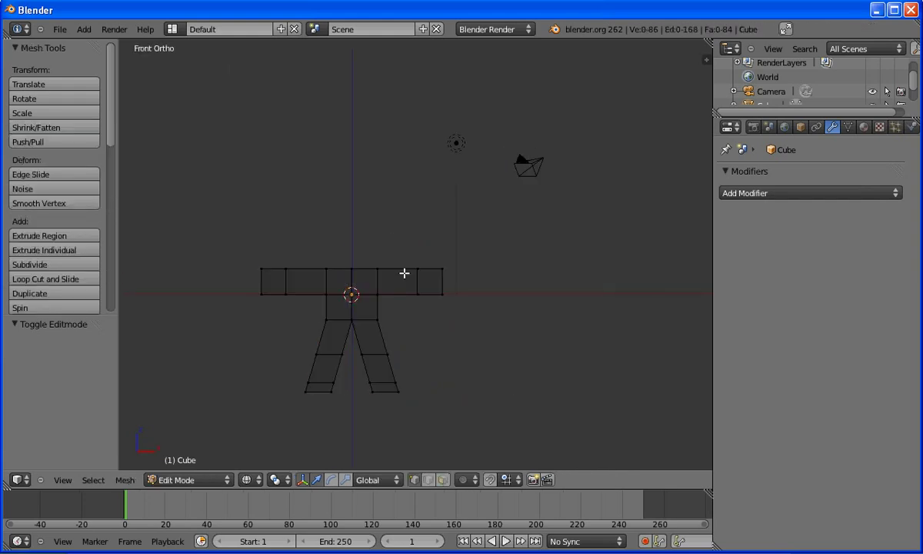
Raise a square head block 1.63 along Z above the torso and check it from the side.
{"action": "key", "text": "shift+a"}
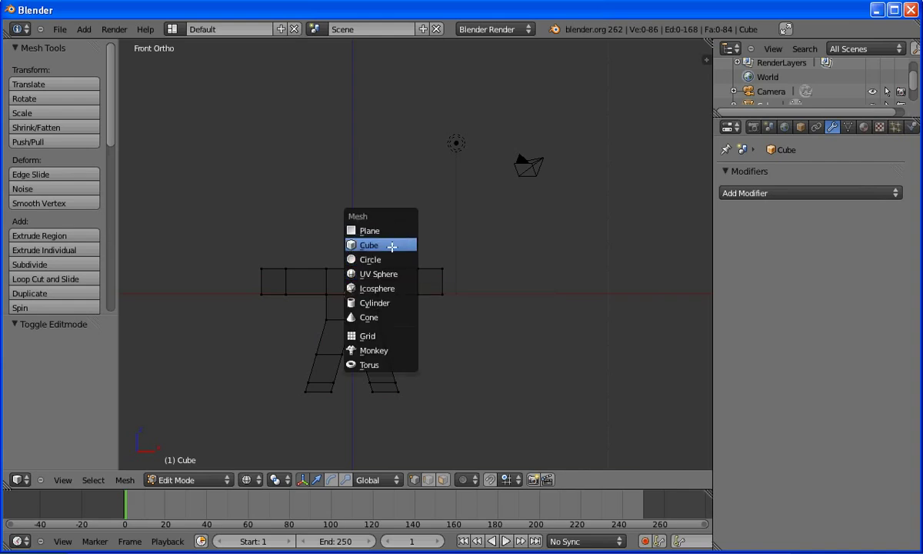
{"action": "left_click", "coordinate": [391, 247]}
{"action": "key", "text": "g"}
{"action": "key", "text": "z"}
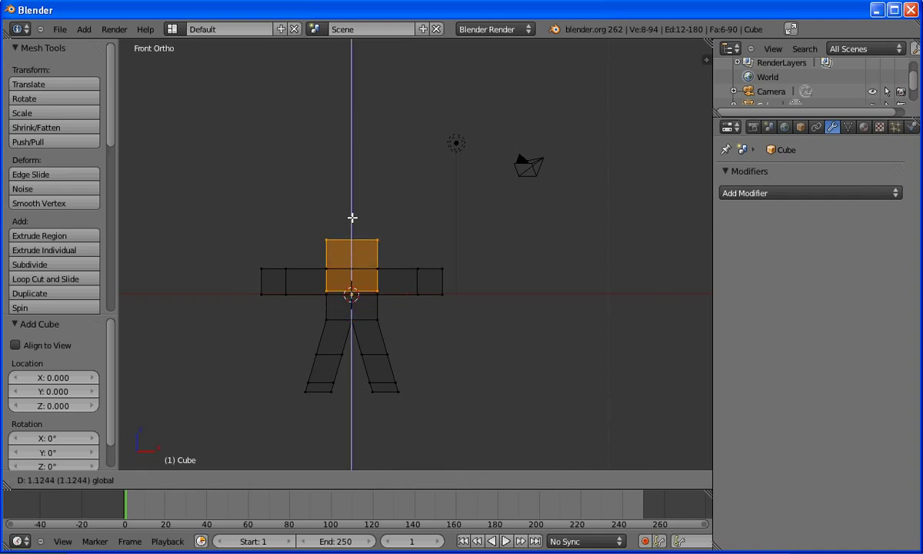
{"action": "left_click", "coordinate": [352, 205]}
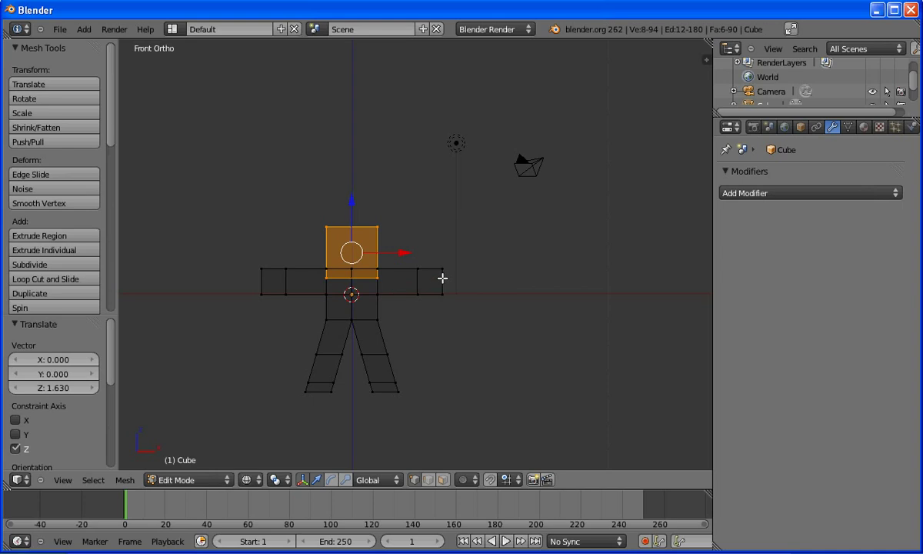
{"action": "key", "text": "KP_3"}
{"action": "key", "text": "KP_1"}
{"action": "scroll", "coordinate": [450, 330], "scroll_direction": "up", "scroll_amount": 3}
{"action": "middle_click_drag", "start_coordinate": [425, 346], "coordinate": [555, 255], "text": "shift"}
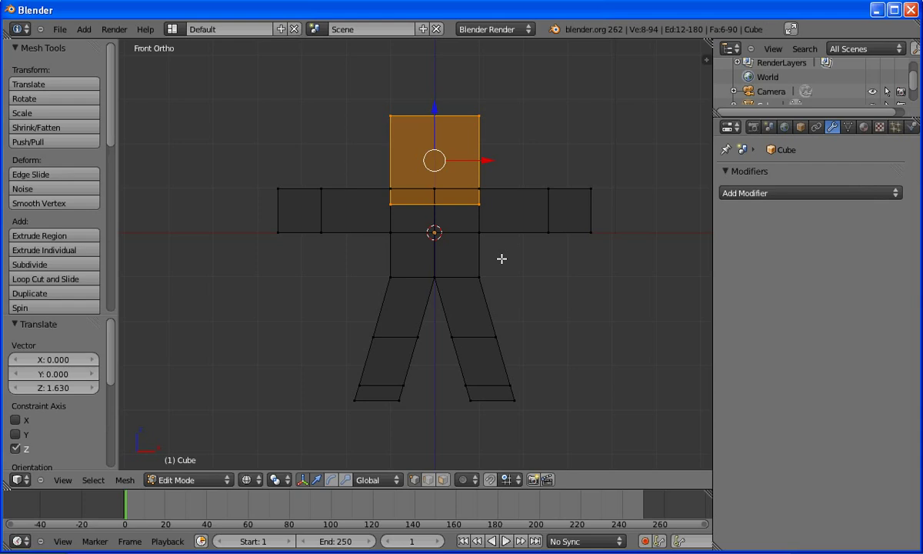
Add a Subdivision Surface modifier to the whole mesh with View 3 and Render 4 levels.
{"action": "key", "text": "a"}
{"action": "key", "text": "a"}
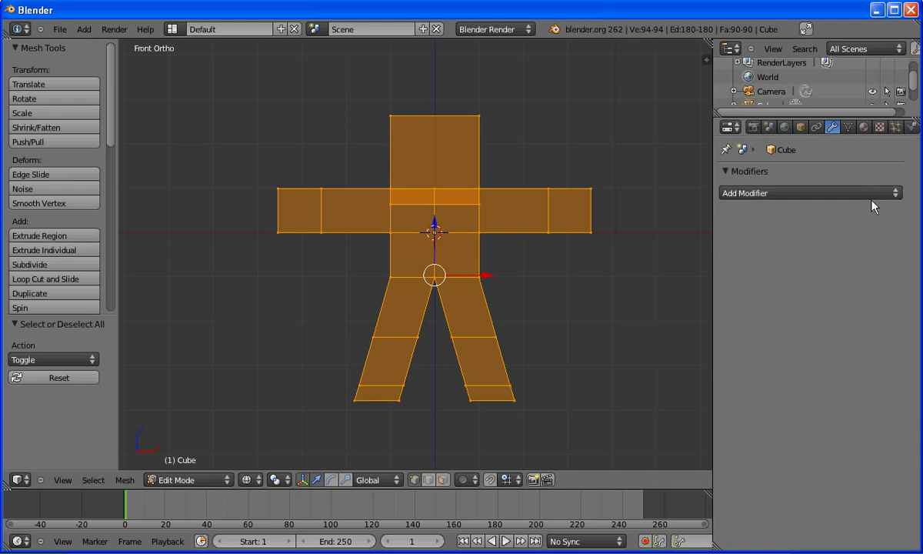
{"action": "left_click", "coordinate": [896, 195]}
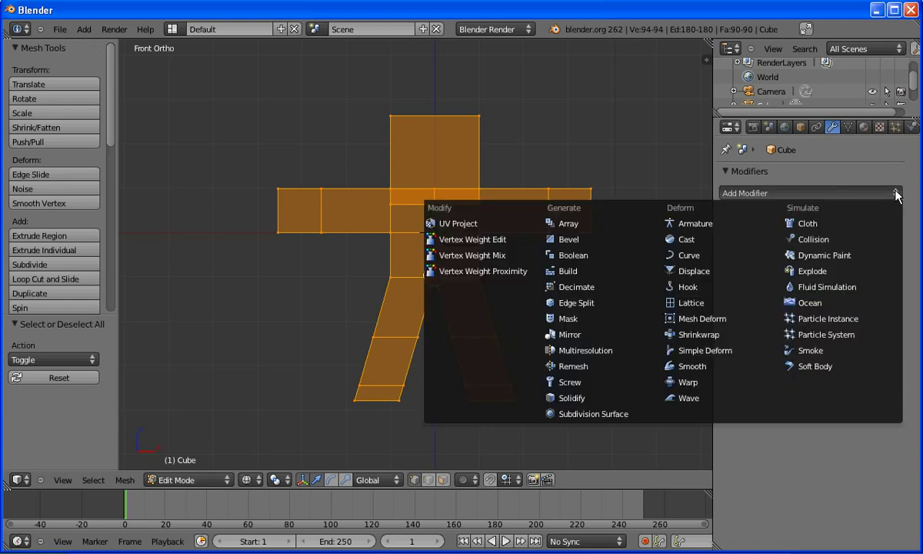
{"action": "left_click", "coordinate": [616, 413]}
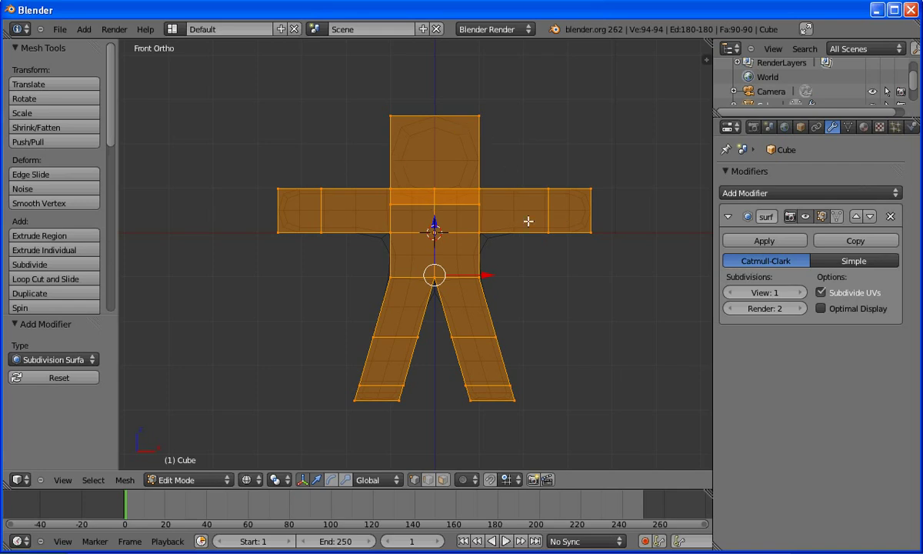
{"action": "key", "text": "Tab"}
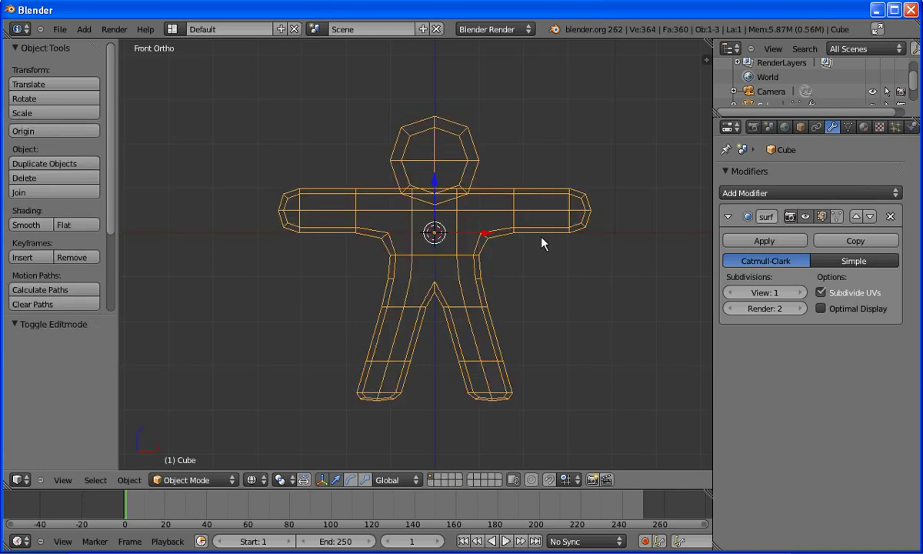
{"action": "left_click", "coordinate": [801, 292]}
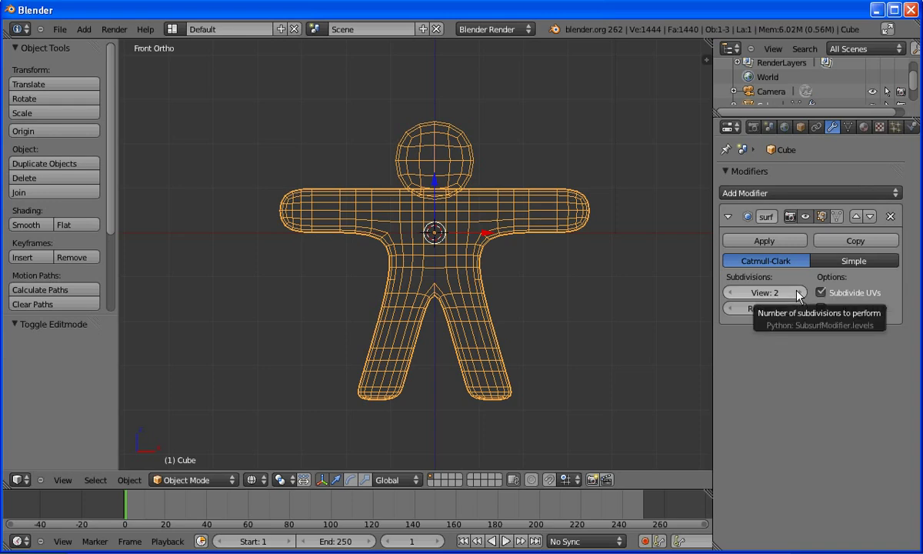
{"action": "left_click", "coordinate": [801, 292]}
{"action": "left_click", "coordinate": [801, 309]}
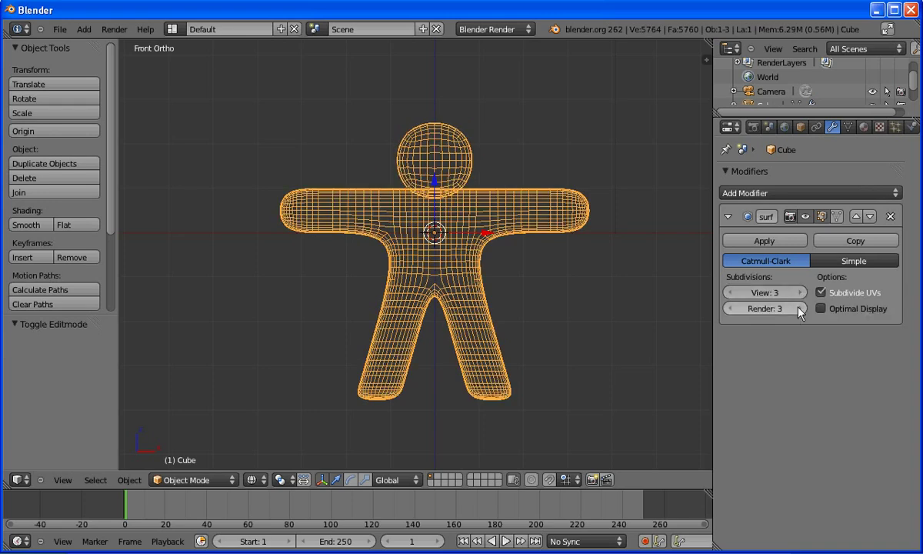
{"action": "left_click", "coordinate": [801, 308]}
Inspect the smoothed gingerbread figure at an angle, from the front and from the side.
{"action": "key", "text": "Tab"}
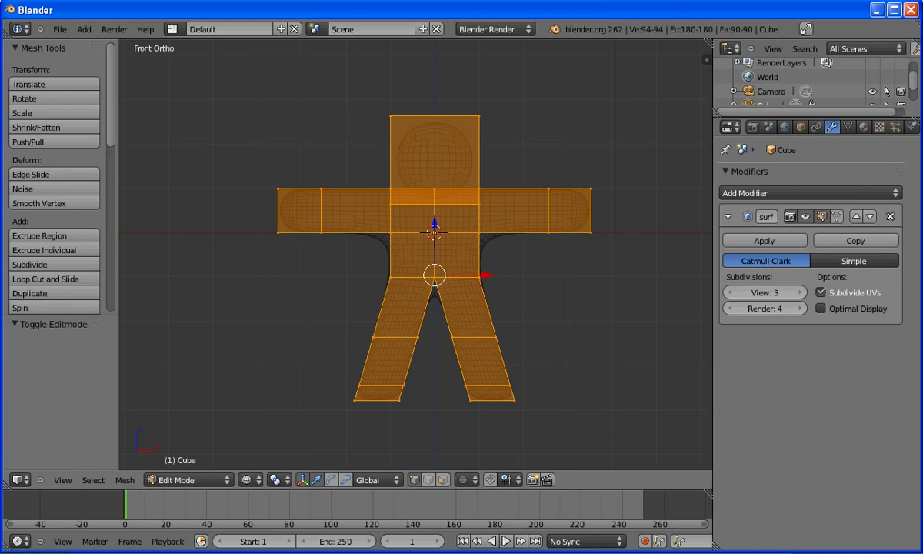
{"action": "key", "text": "Tab"}
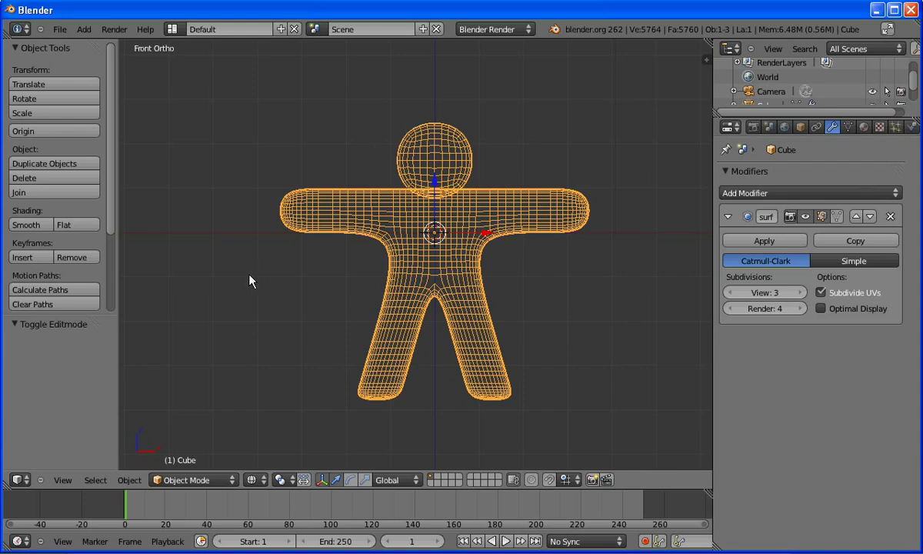
{"action": "middle_click_drag", "start_coordinate": [252, 280], "coordinate": [365, 289]}
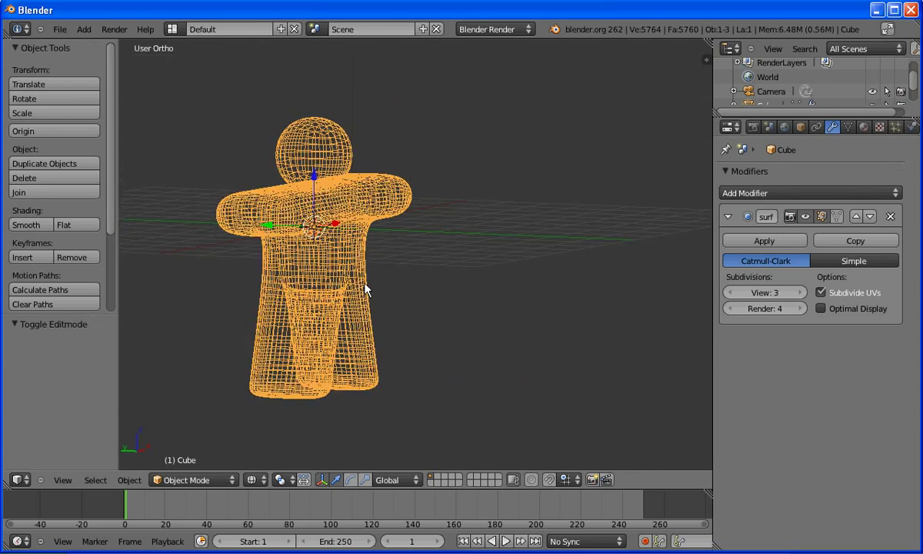
{"action": "key", "text": "KP_1"}
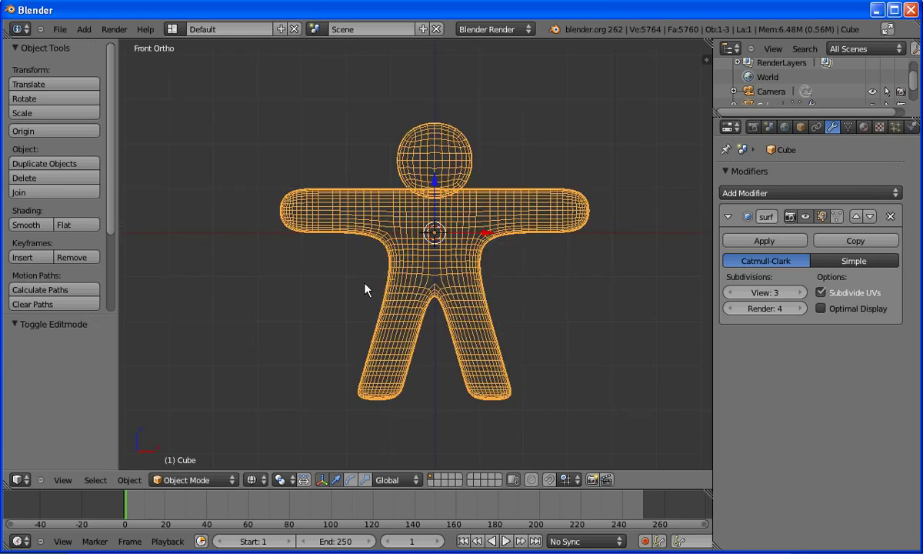
{"action": "key", "text": "KP_3"}
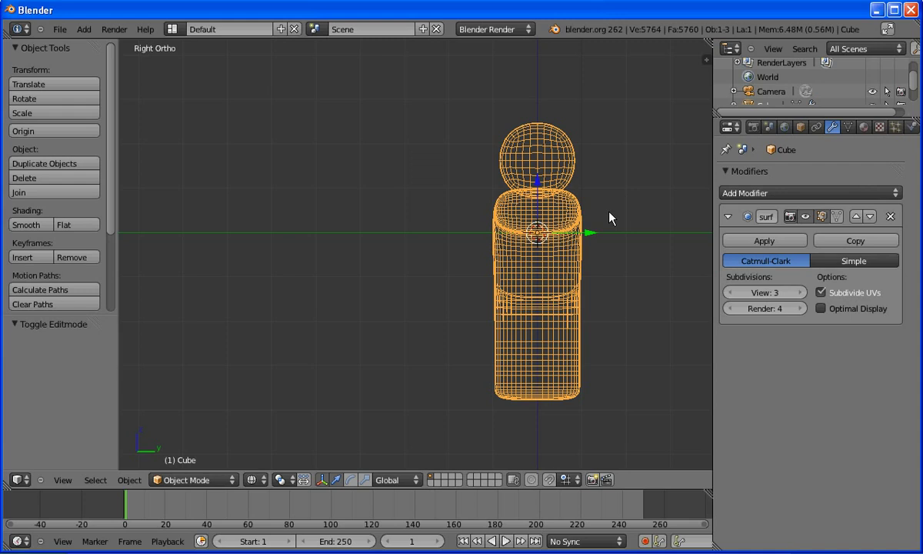
Scale the gingerbread figure to 0.276 along Y, then check its thickness from side and front.
{"action": "key", "text": "s"}
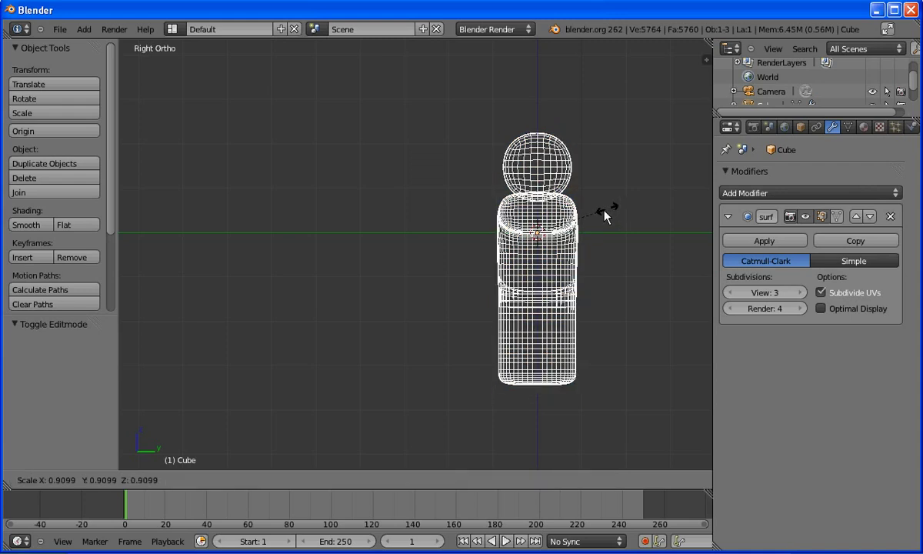
{"action": "key", "text": "Escape"}
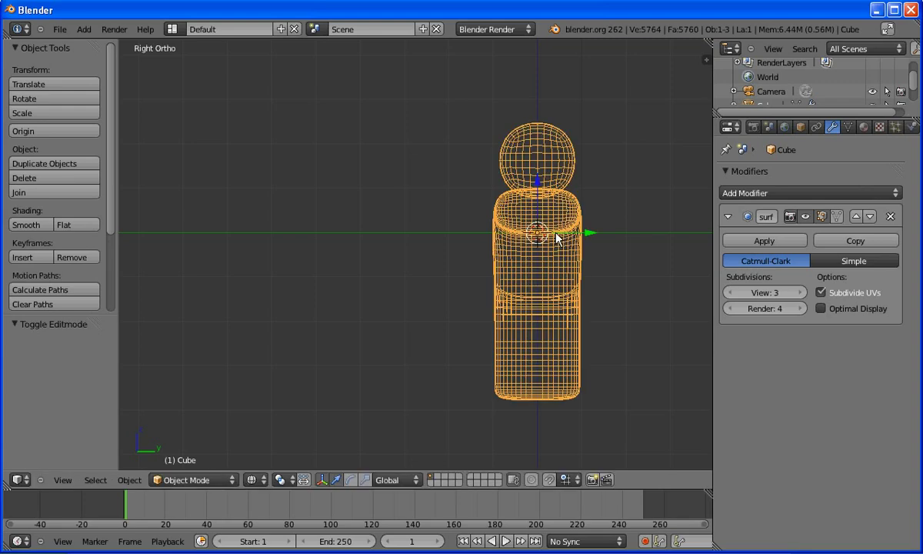
{"action": "key", "text": "s"}
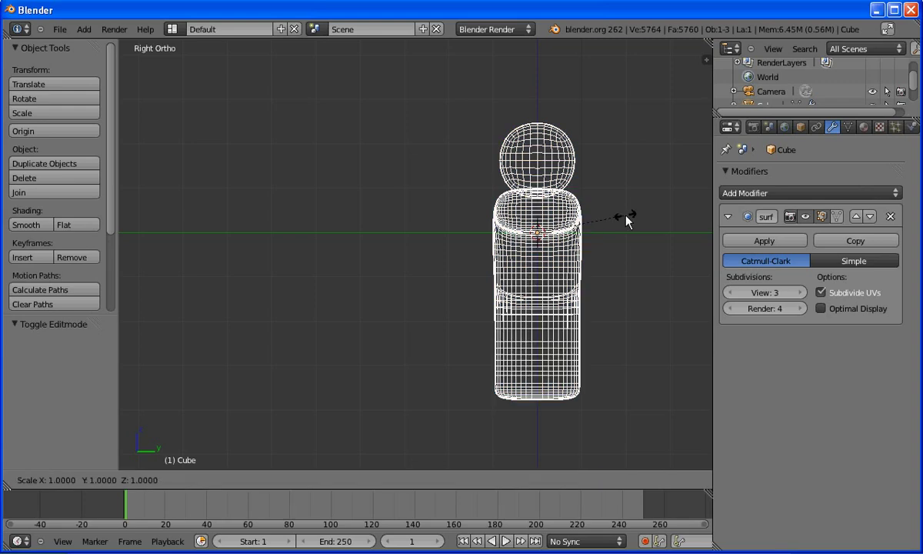
{"action": "key", "text": "y"}
{"action": "key", "text": "Escape"}
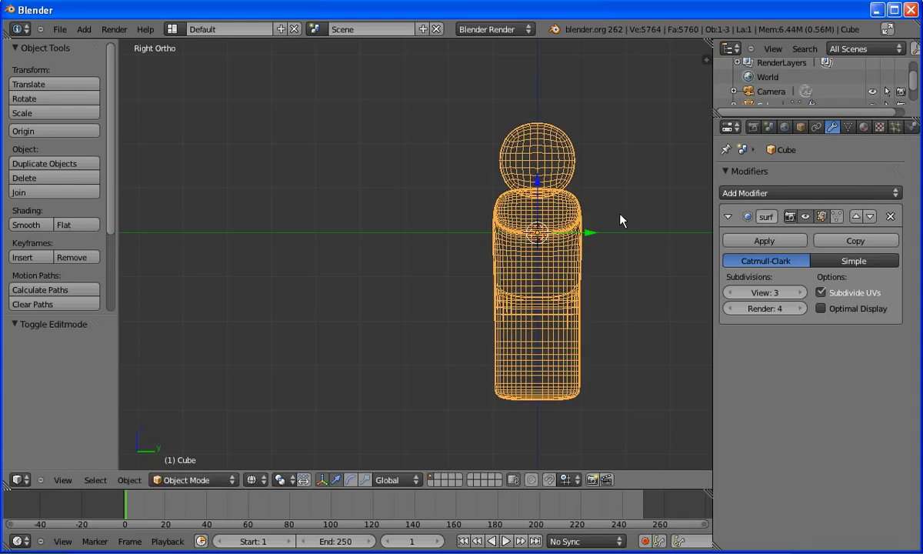
{"action": "key", "text": "s"}
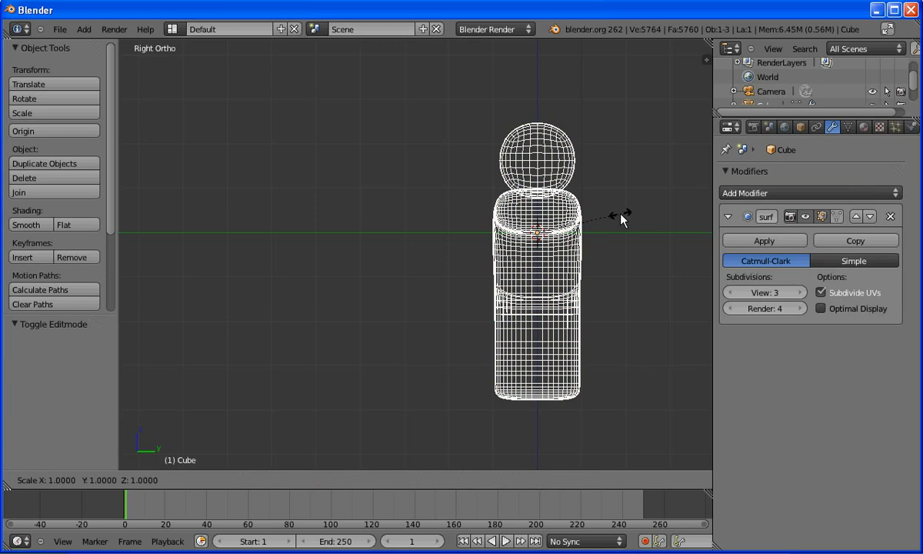
{"action": "key", "text": "y"}
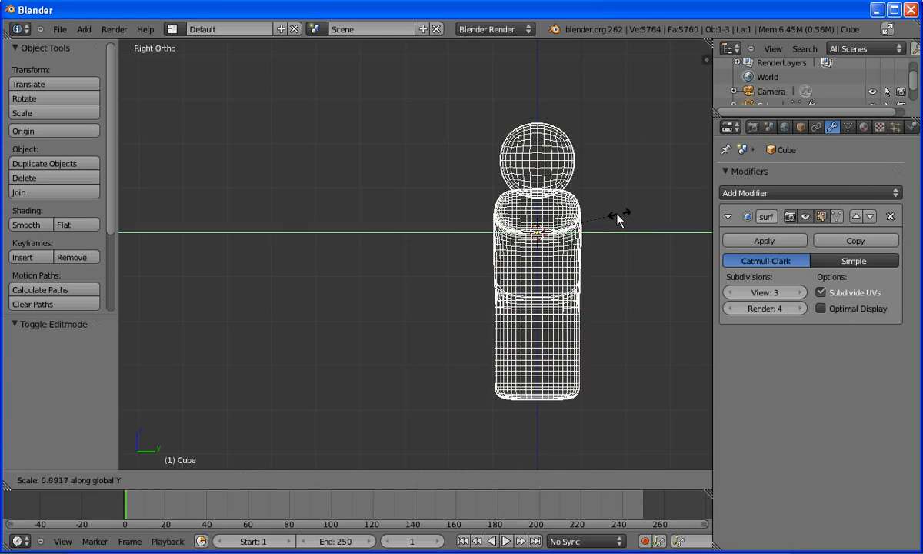
{"action": "left_click", "coordinate": [558, 214]}
{"action": "key", "text": "KP_8"}
{"action": "middle_click_drag", "start_coordinate": [575, 215], "coordinate": [413, 209]}
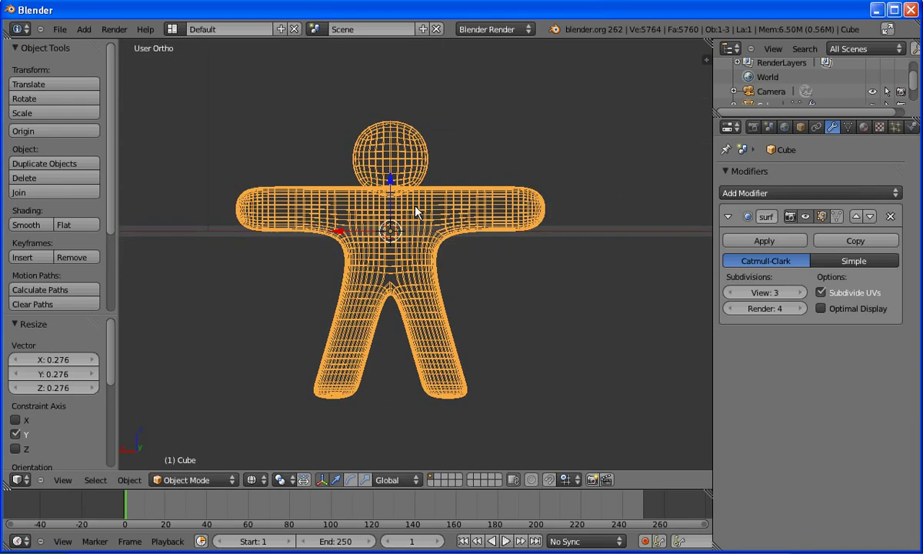
{"action": "key", "text": "KP_3"}
{"action": "key", "text": "KP_1"}
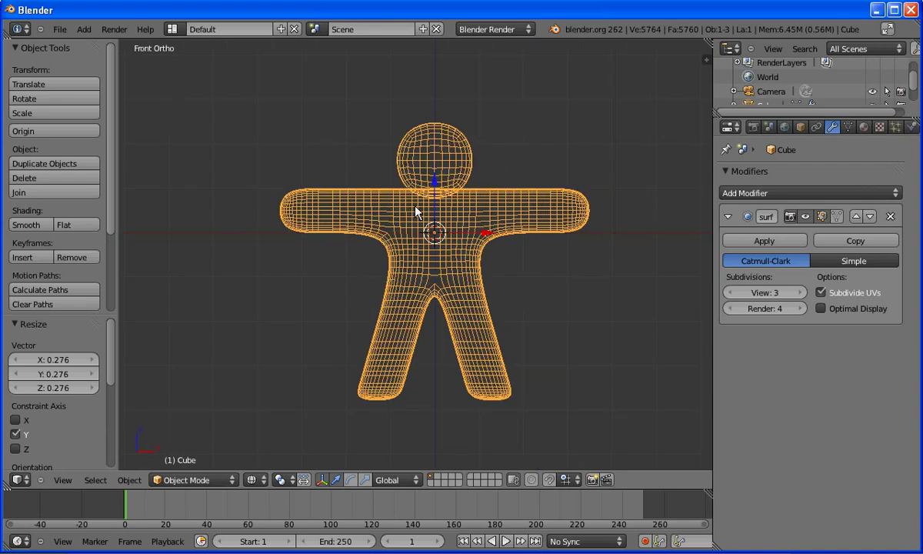